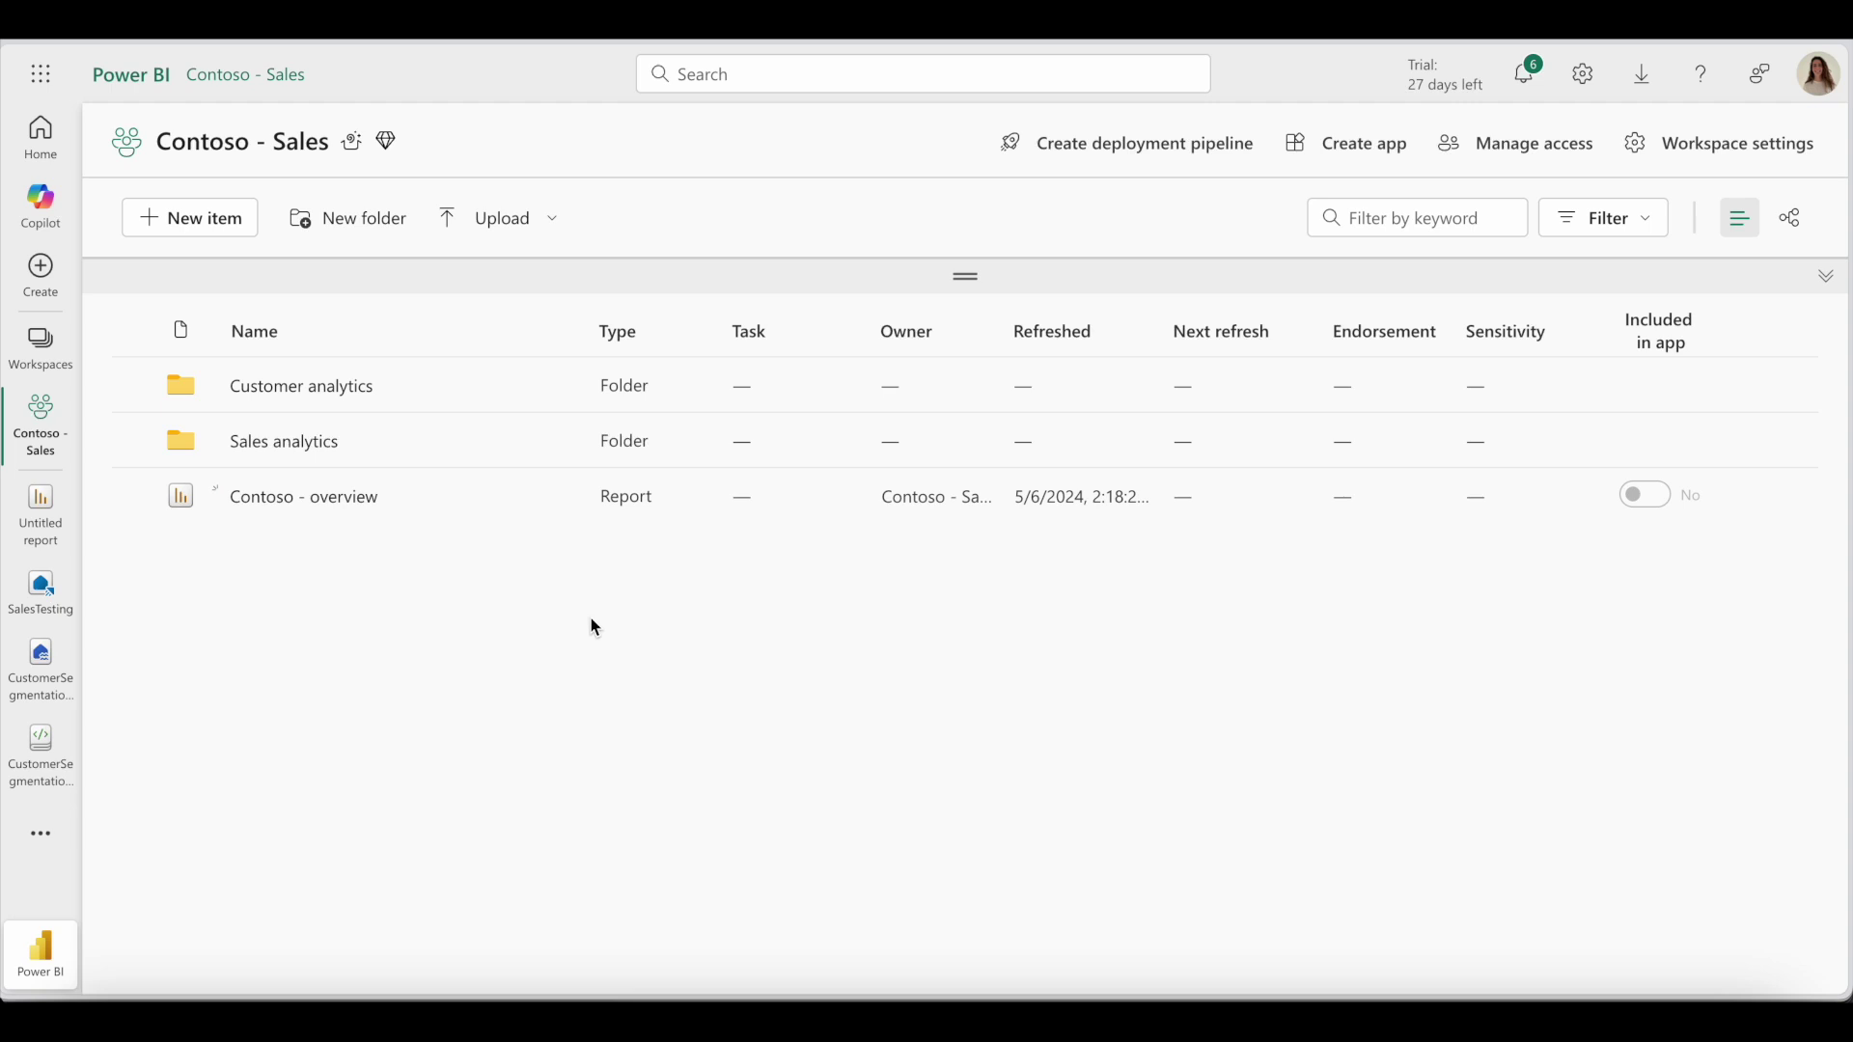
Link the Contoso - Sales workspace to the Contoso Sales repo's main branch via Git integration, then sync.
left_click(1683, 154)
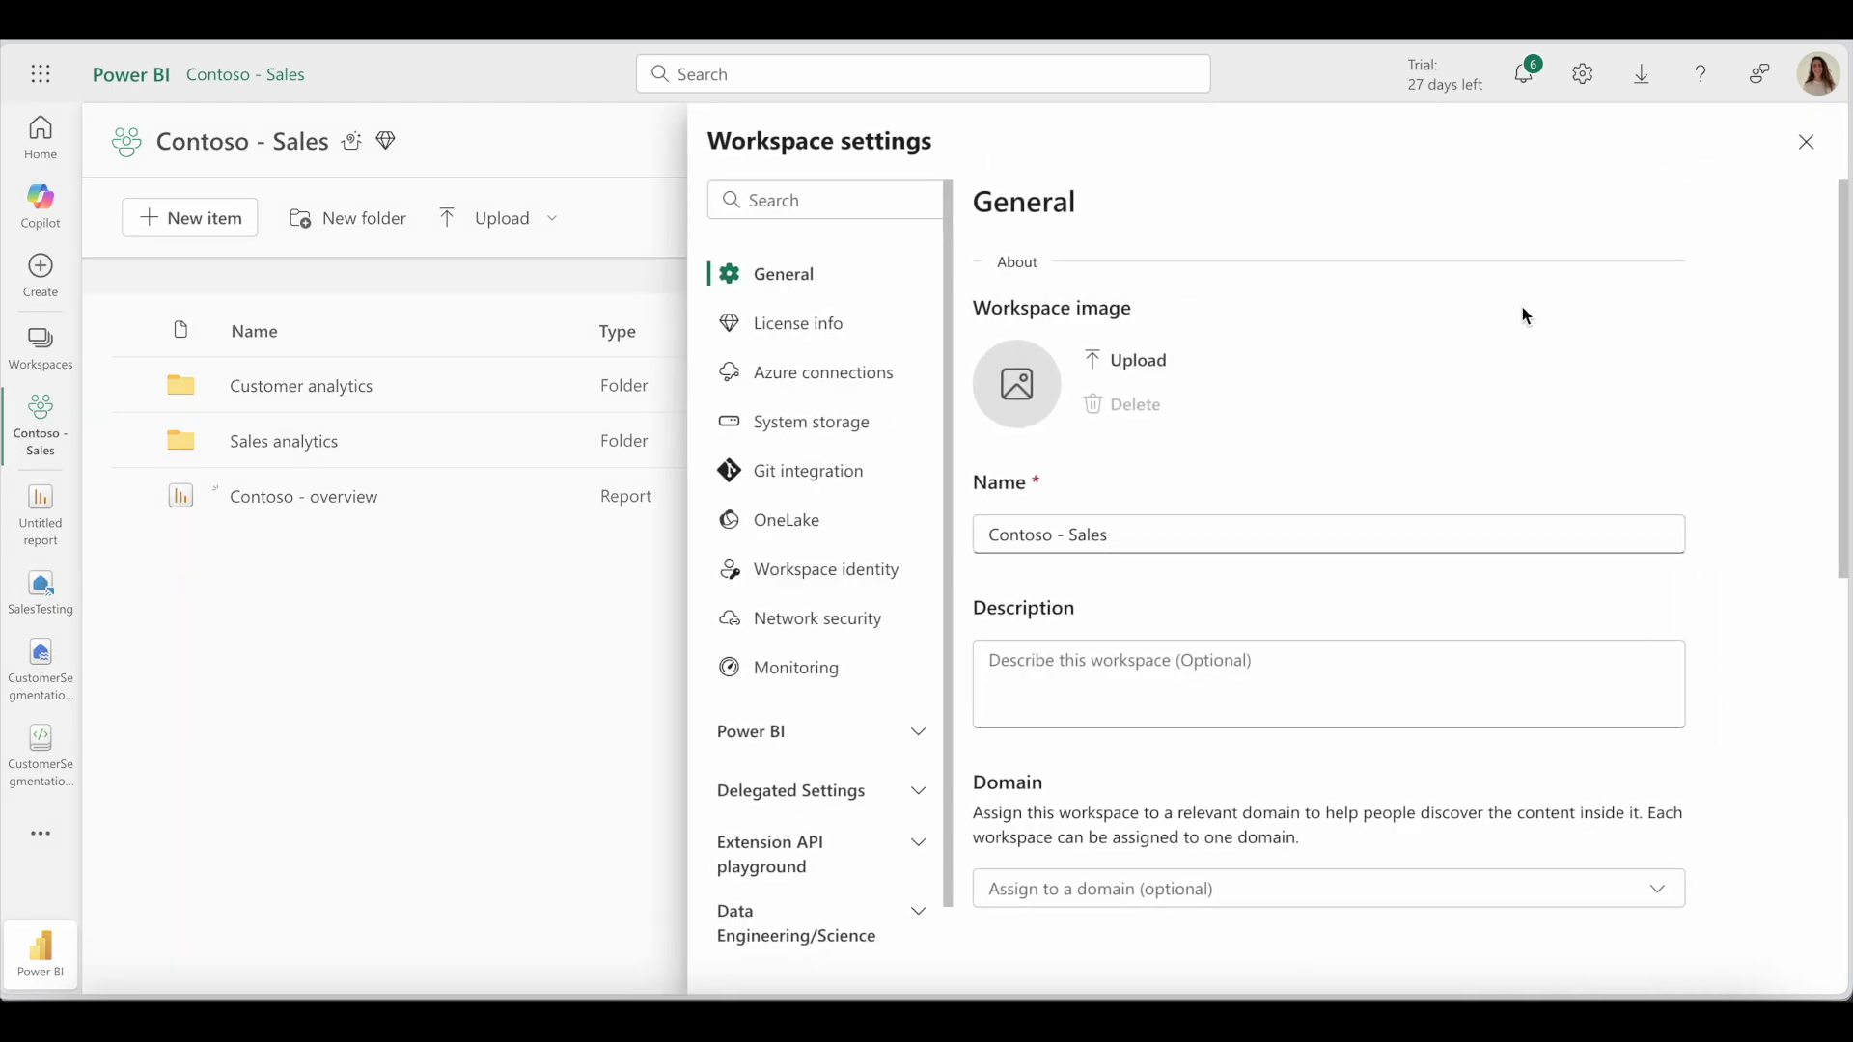
left_click(789, 475)
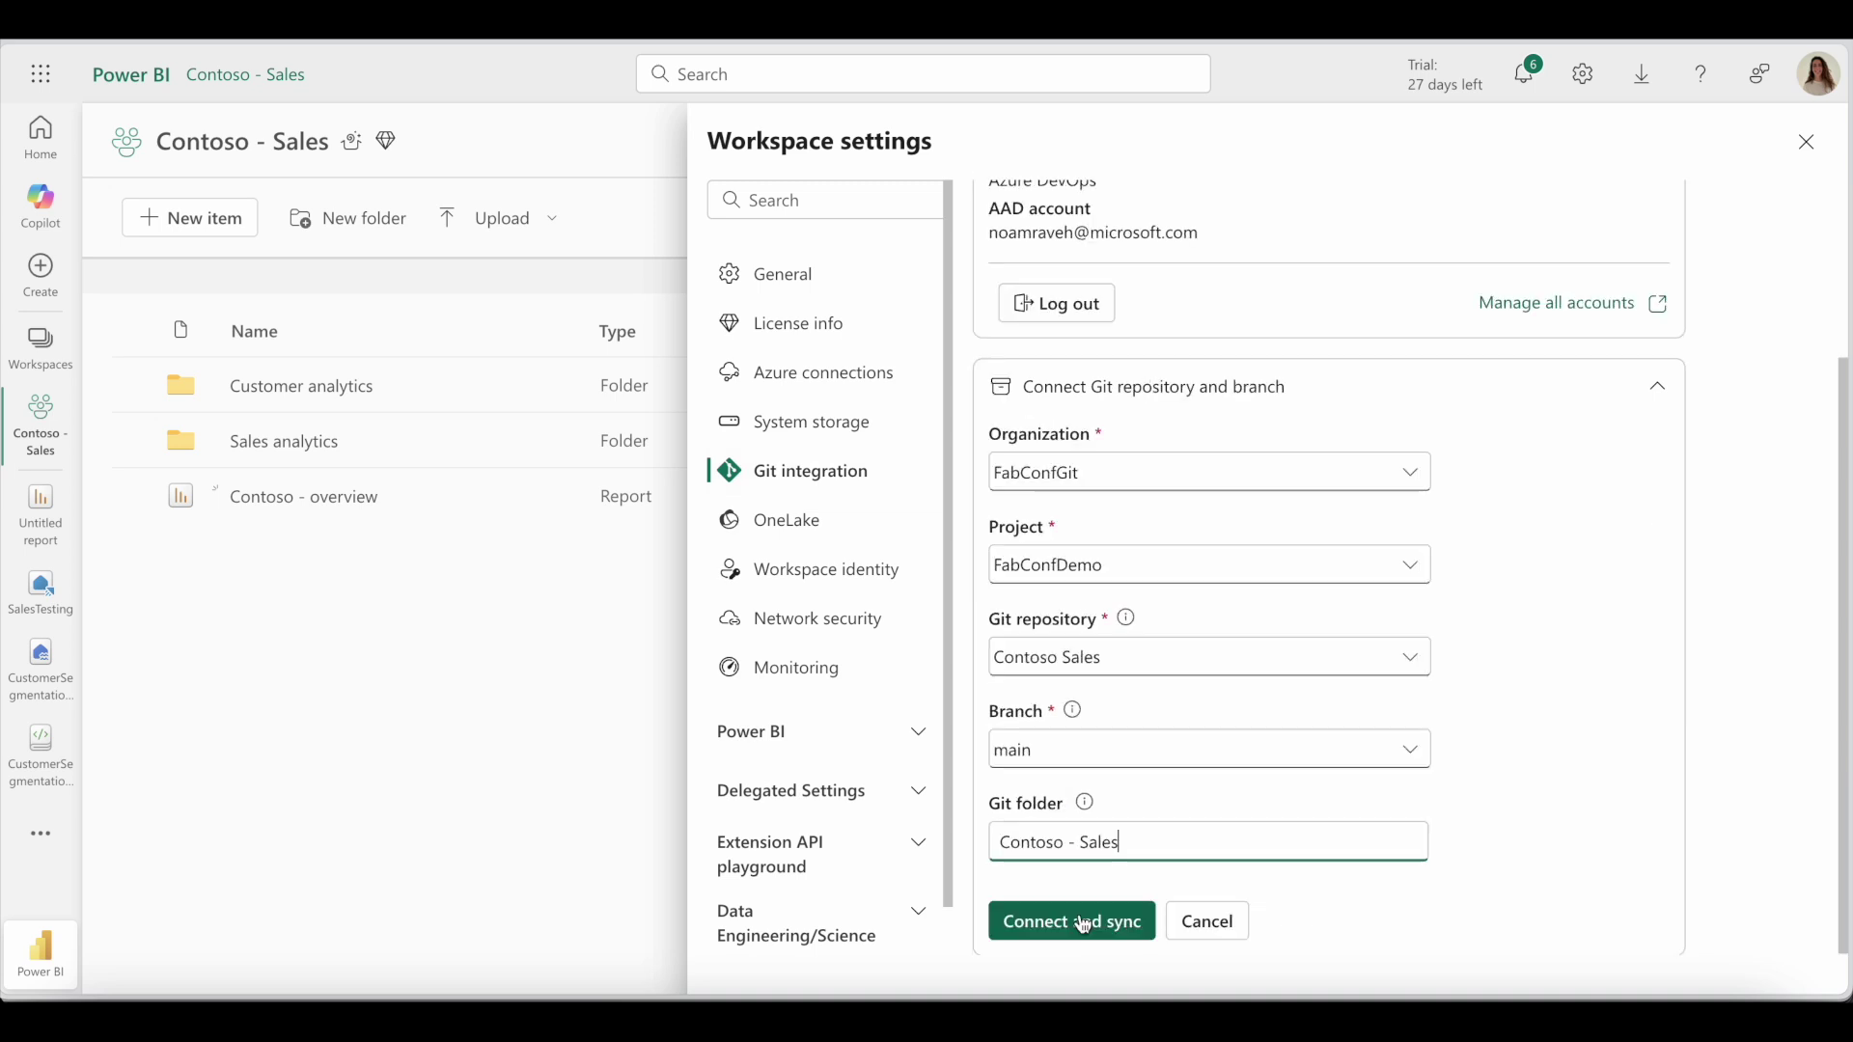
left_click(1083, 922)
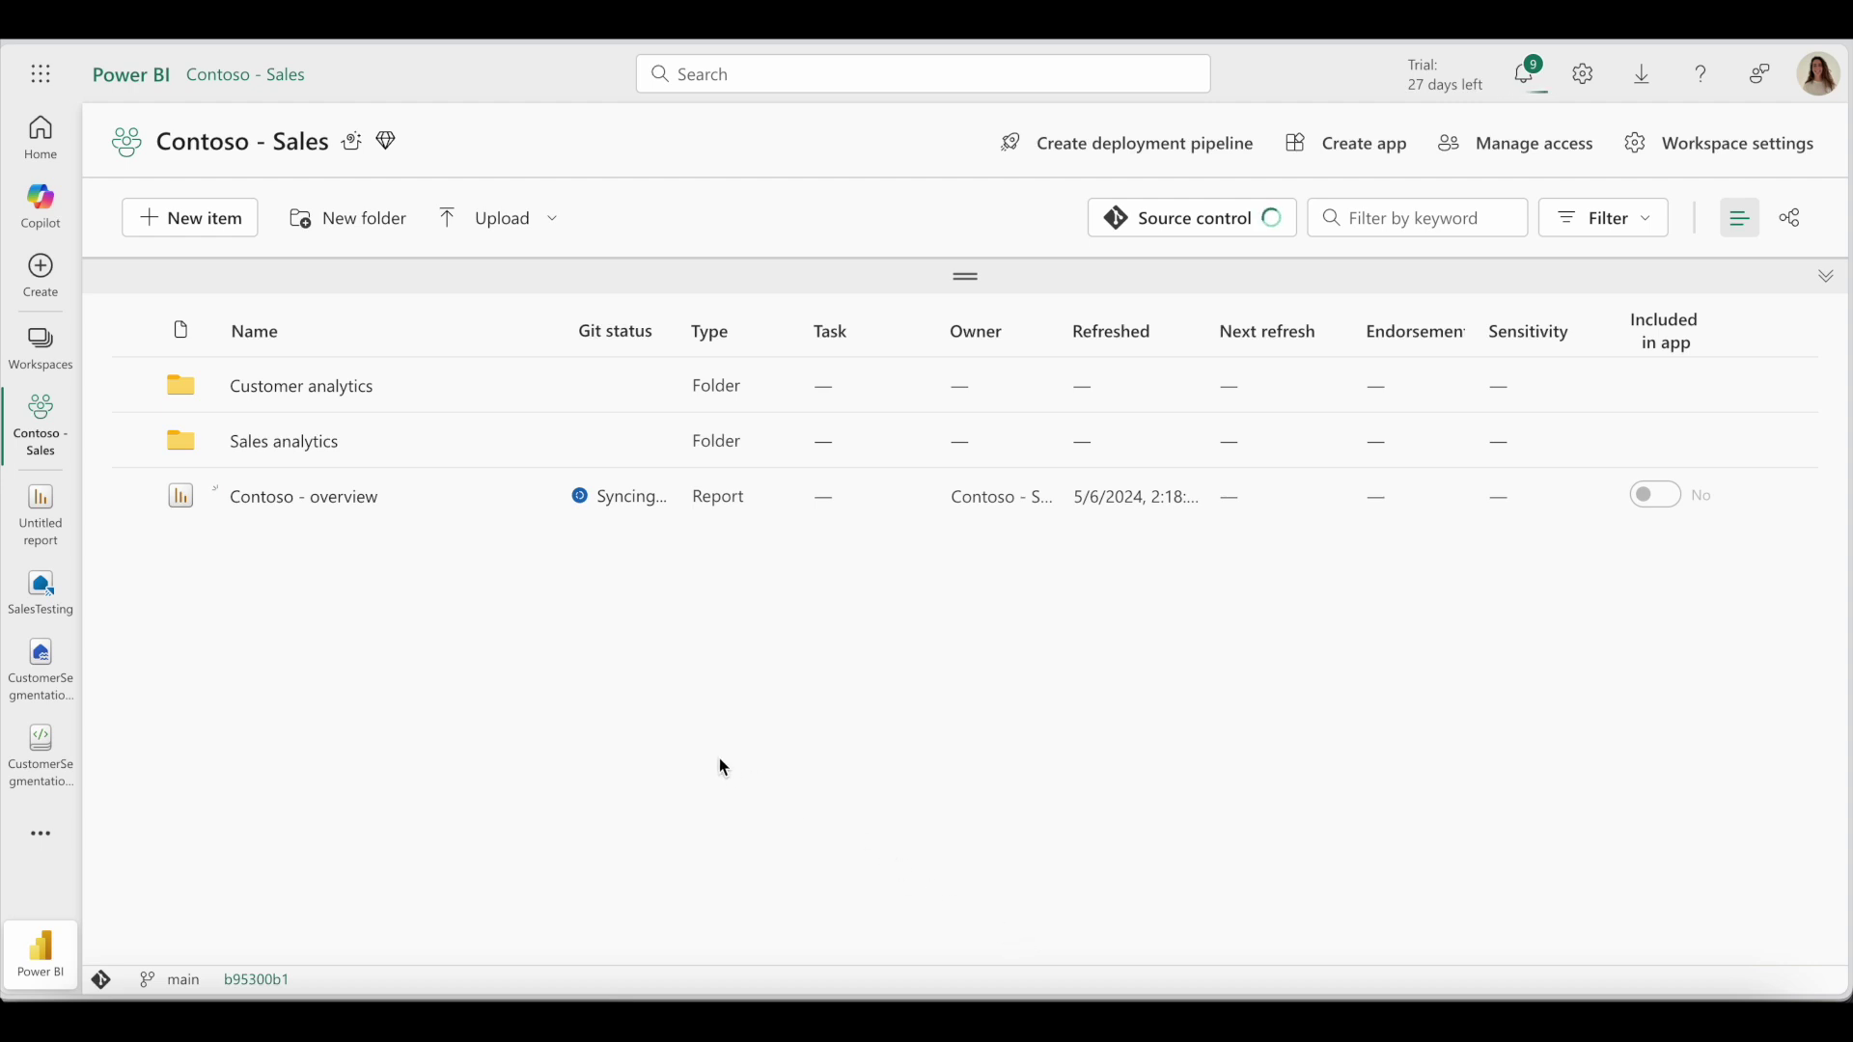
Browse the Sales analytics and Customer analytics folders, then open the main branch from Source control in Azure DevOps.
left_click(293, 443)
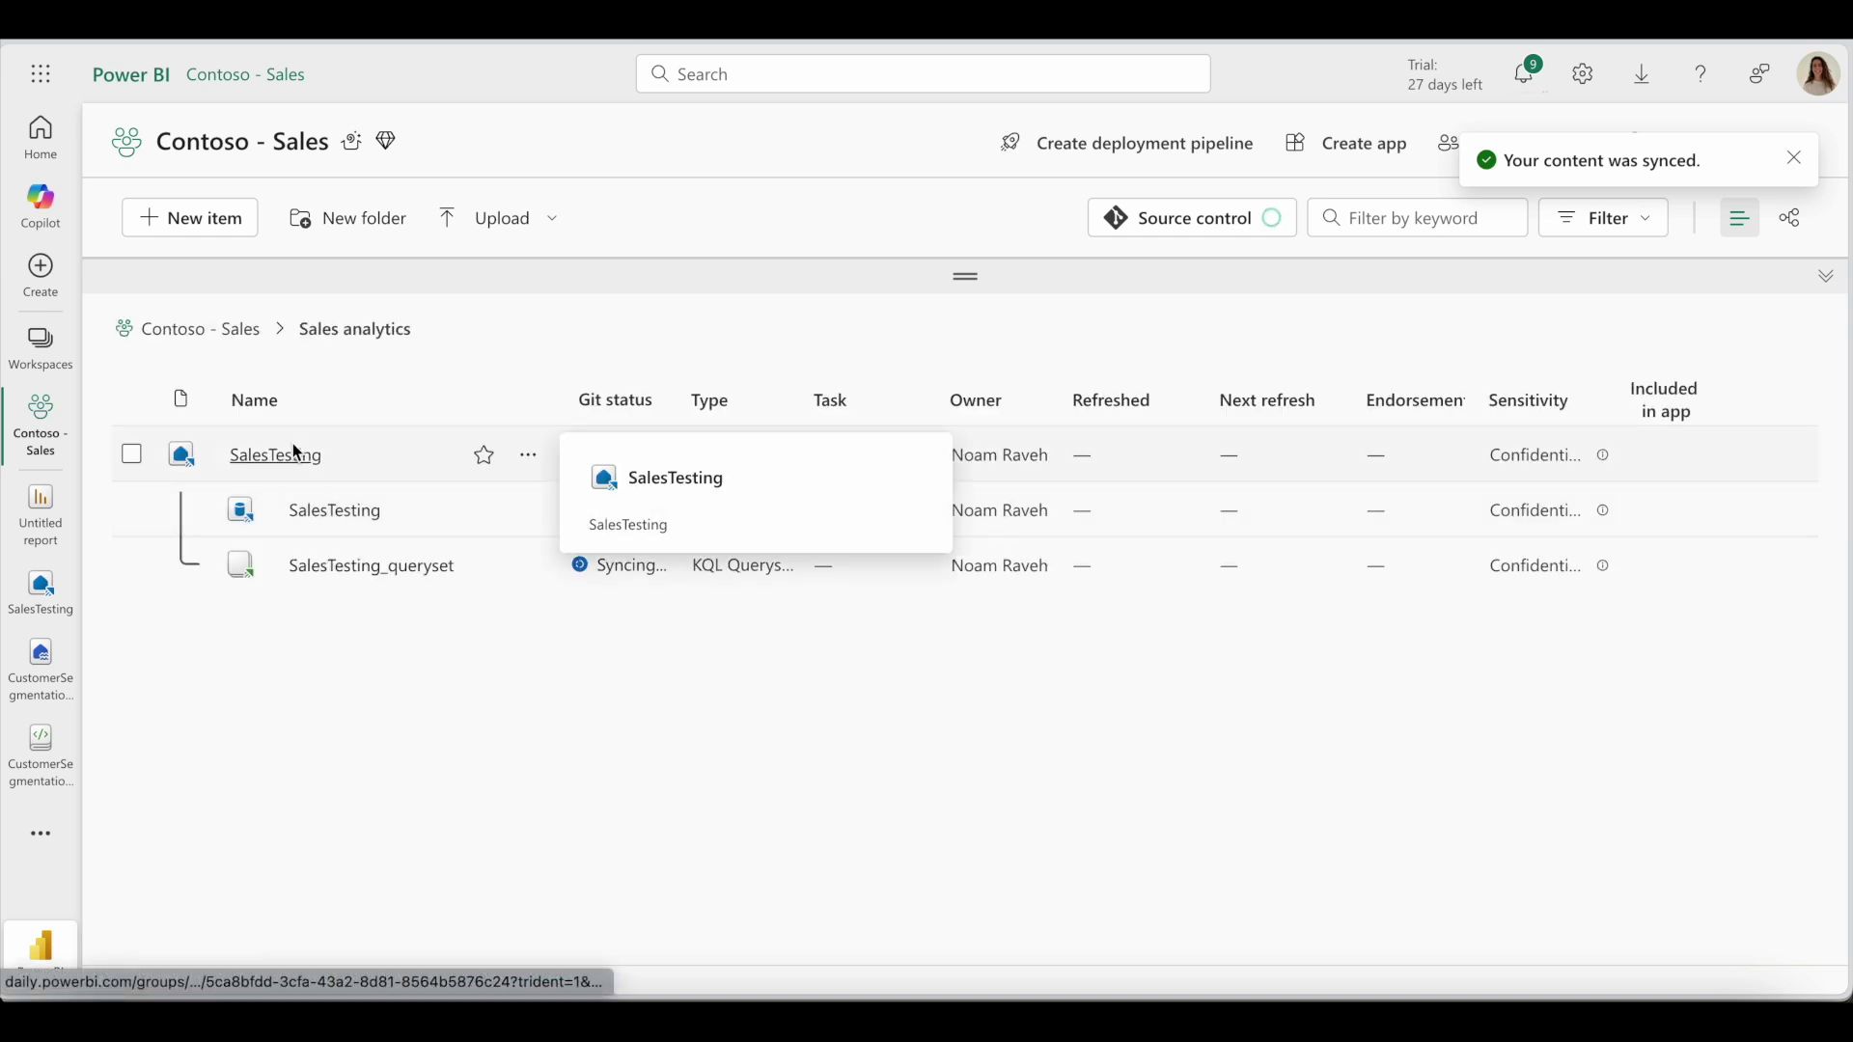
scroll(476, 696, "left", 5)
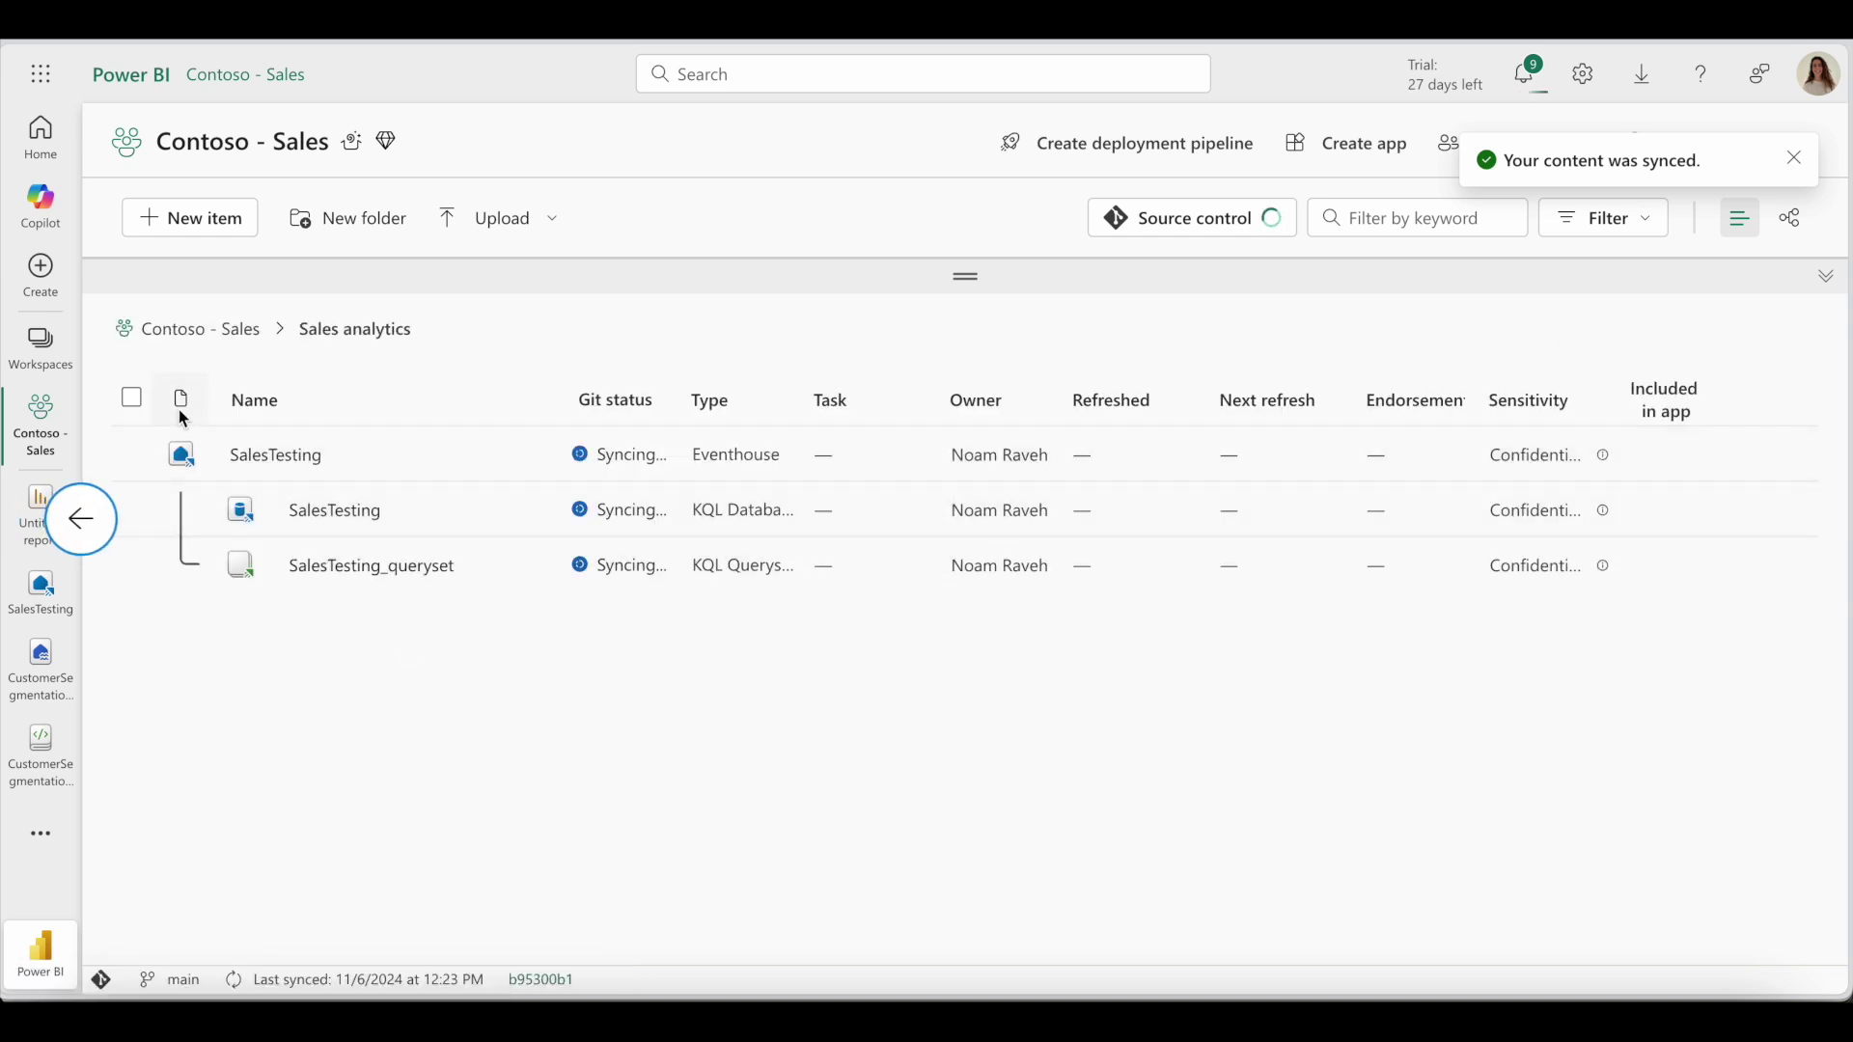
left_click(296, 390)
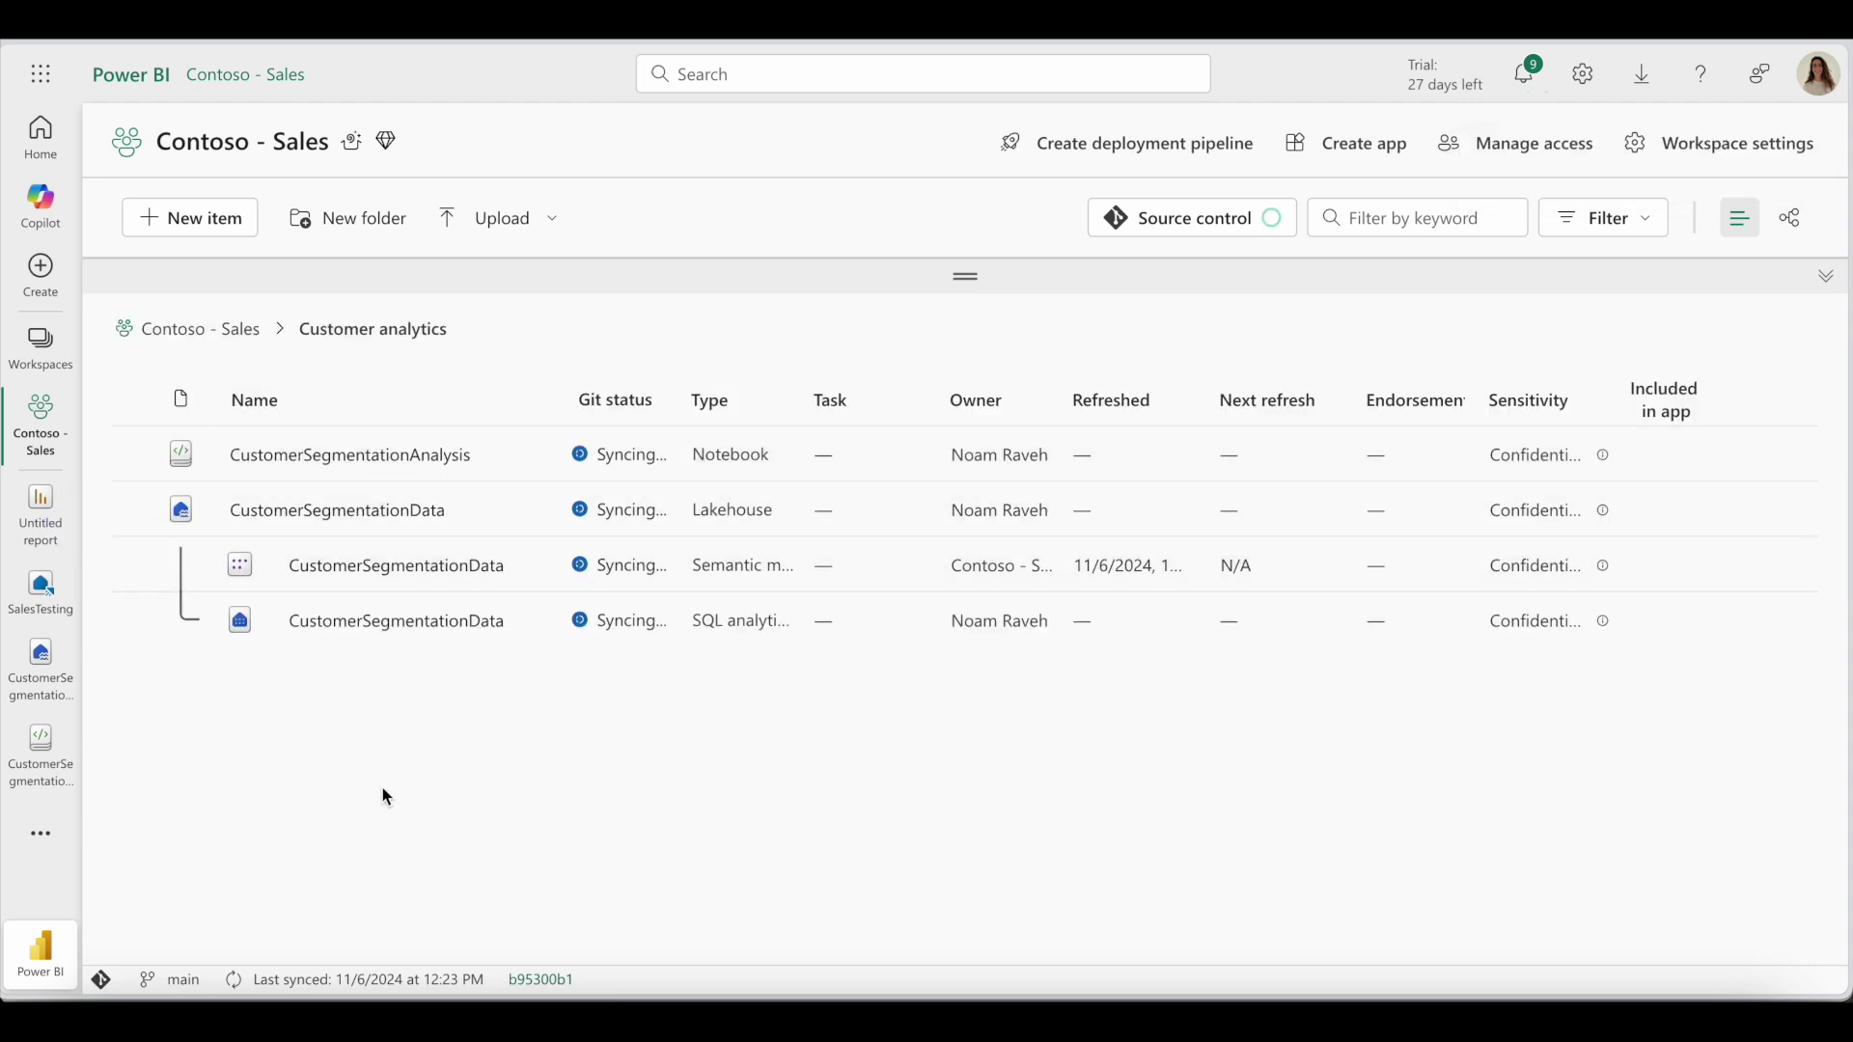
scroll(384, 794, "left", 5)
left_click(1241, 224)
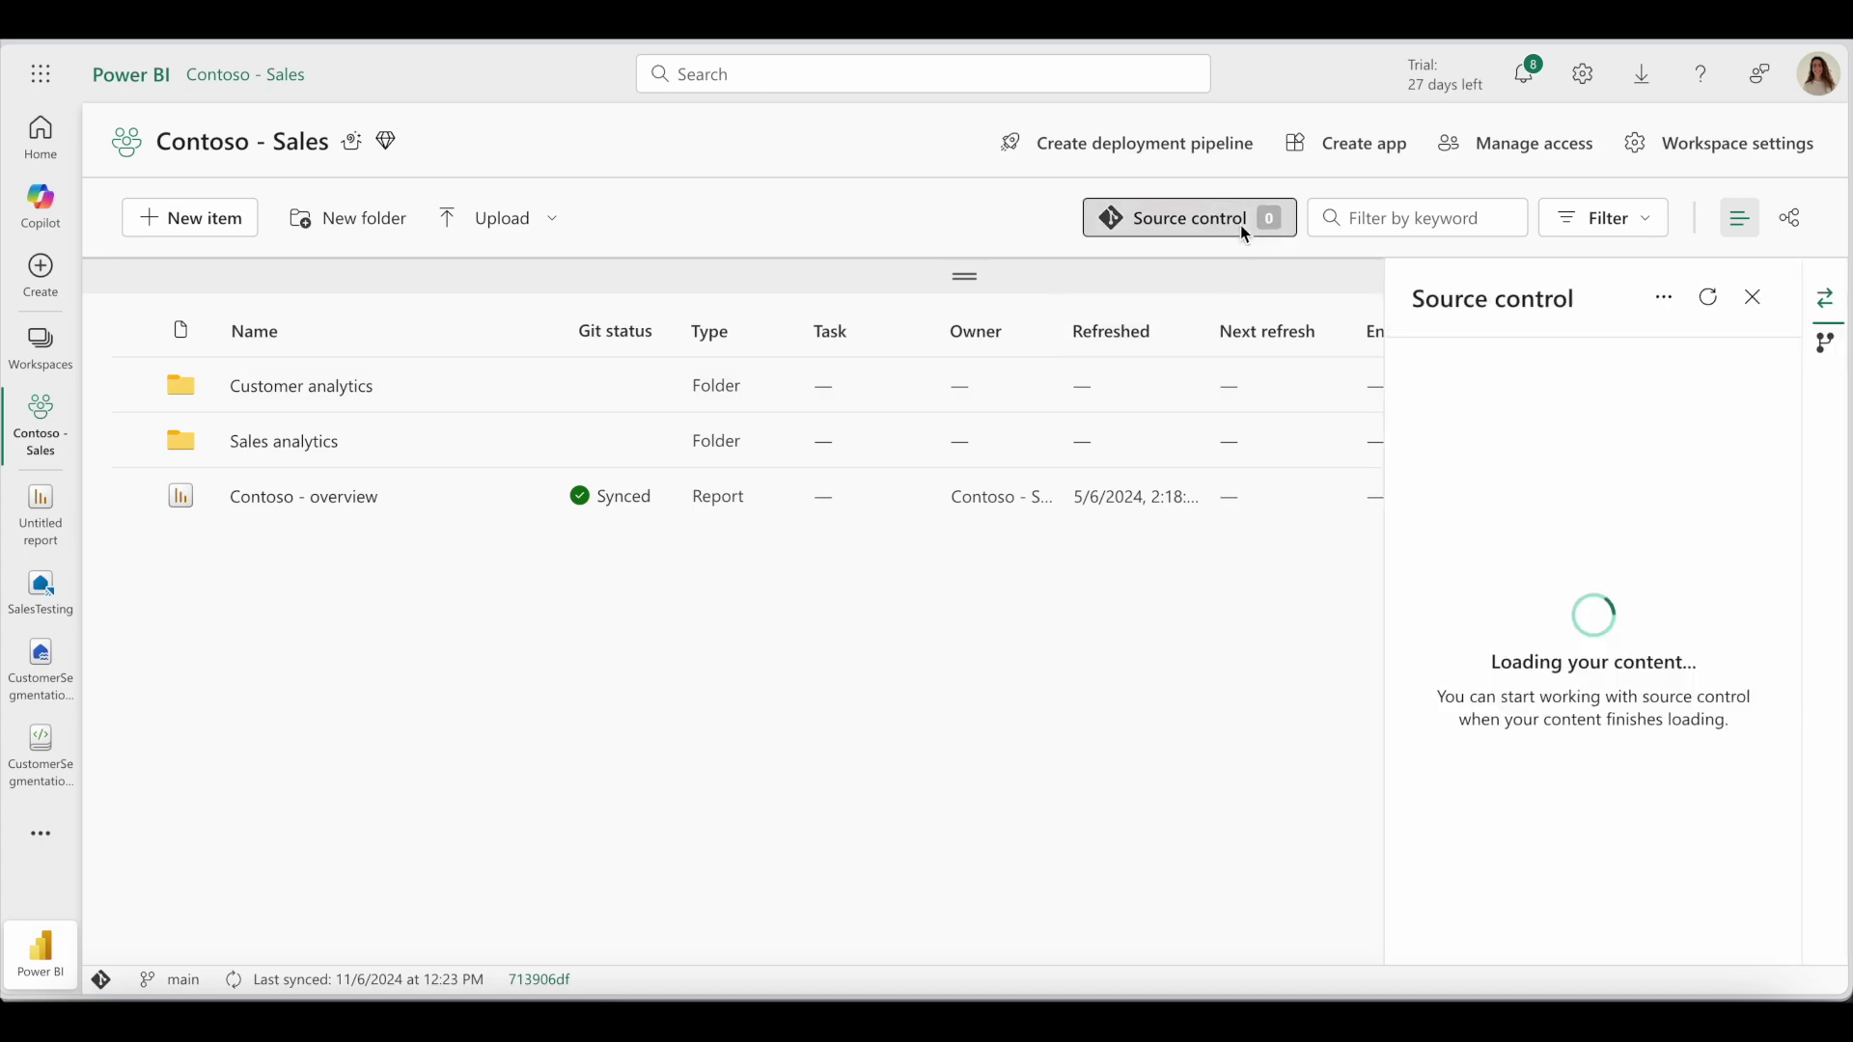
left_click(1568, 375)
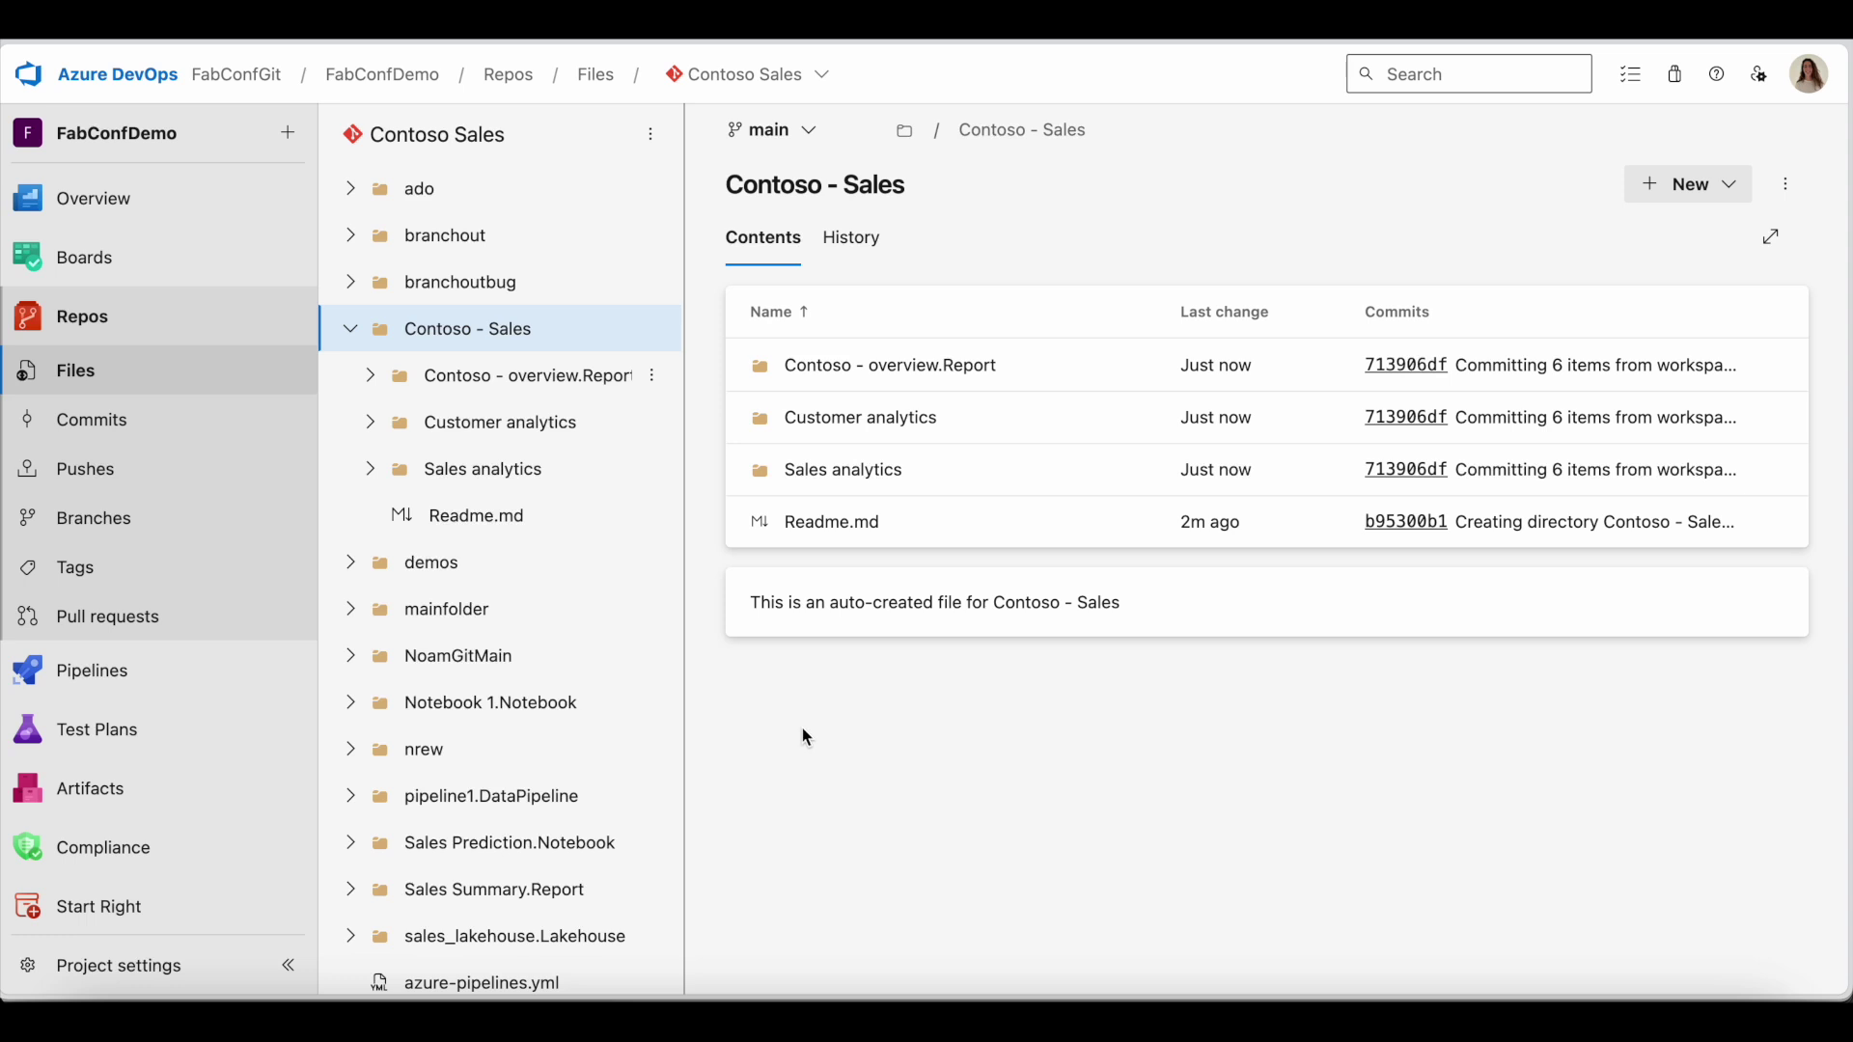
Expand Customer analytics and Sales analytics in the Azure DevOps file tree to reveal their items.
left_click(372, 430)
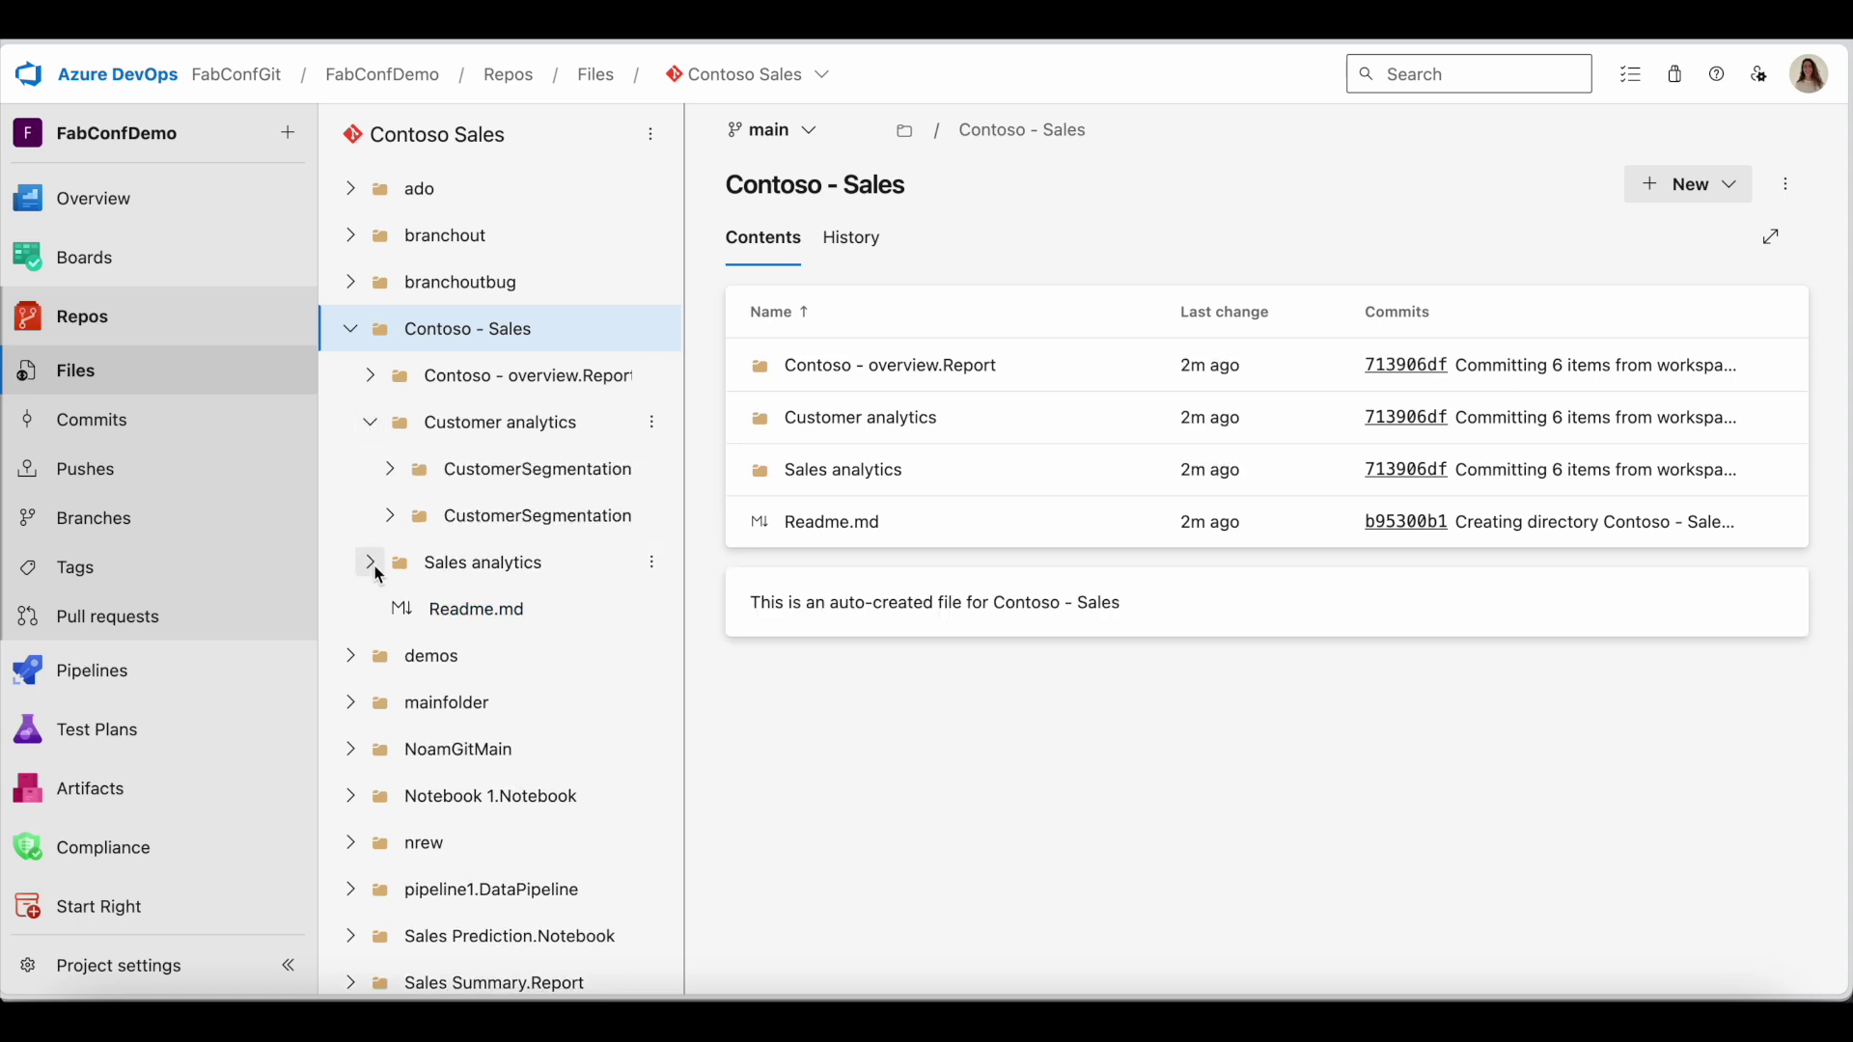
left_click(376, 574)
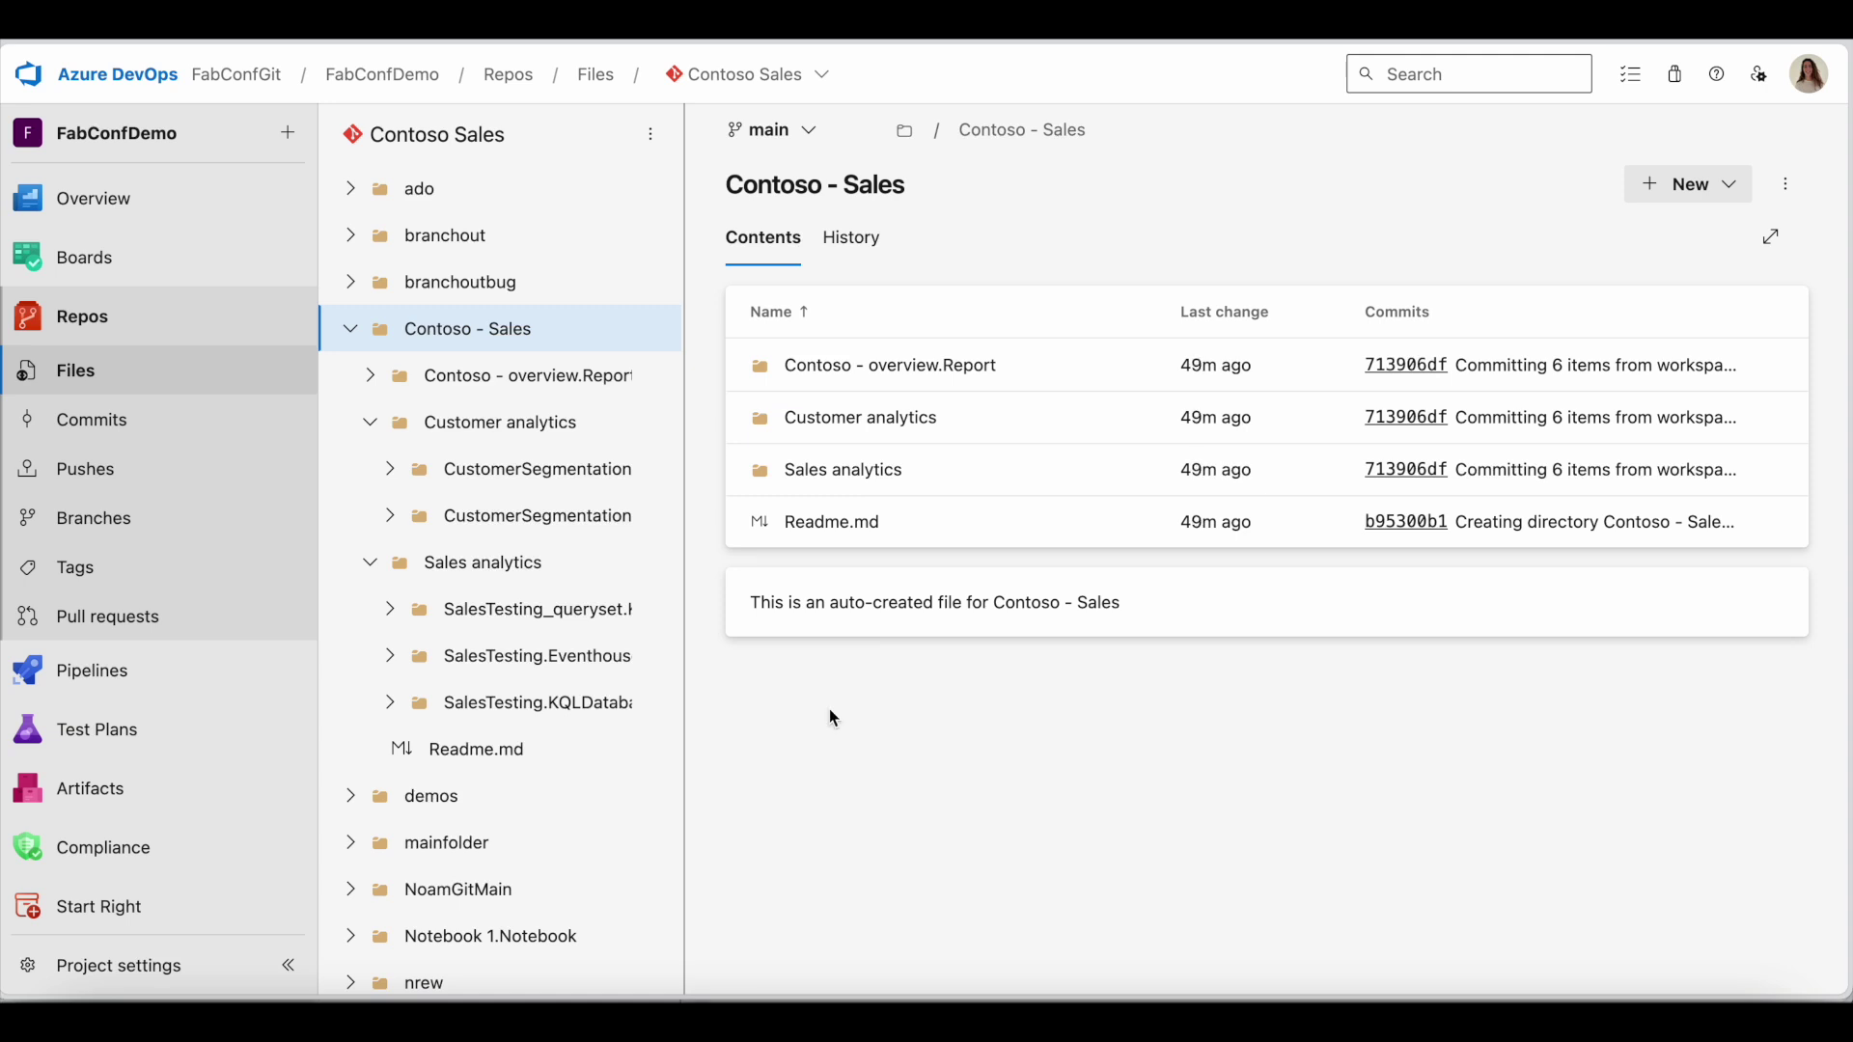
Create a new workspace folder named 'Reporting'.
key("alt+Tab")
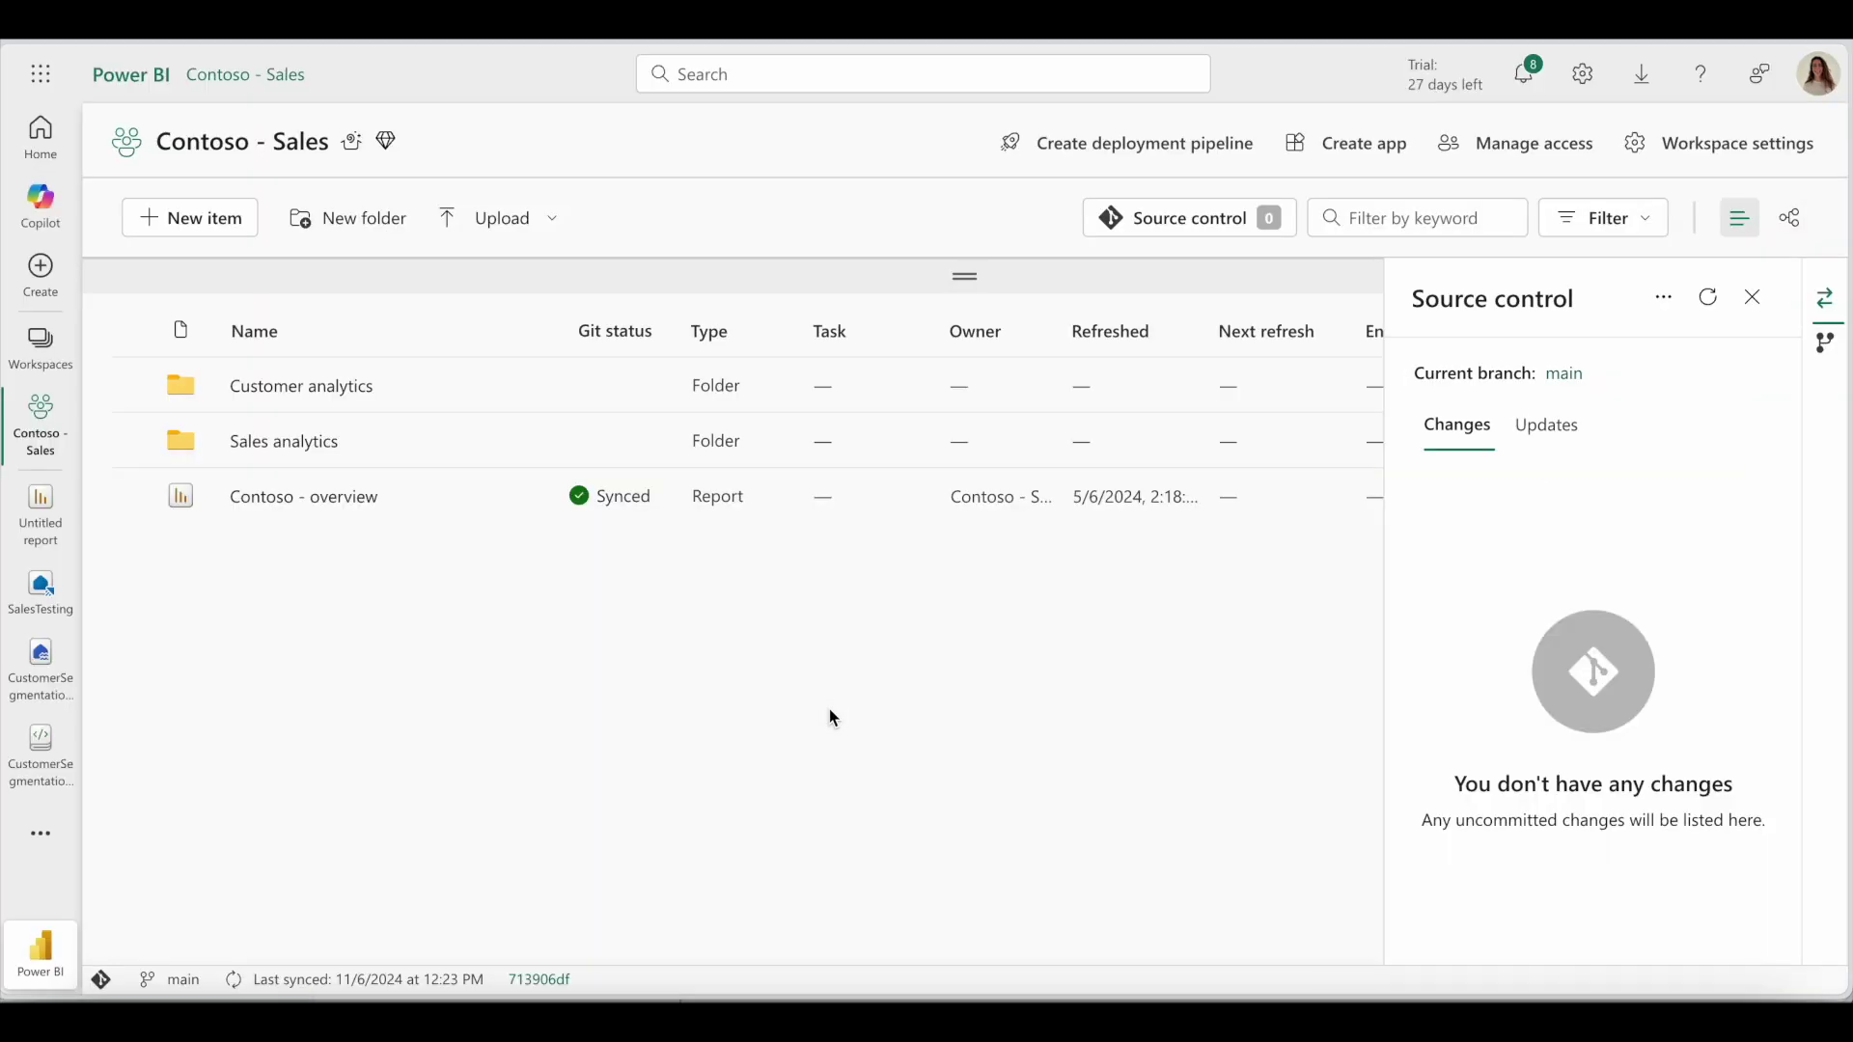
left_click(364, 218)
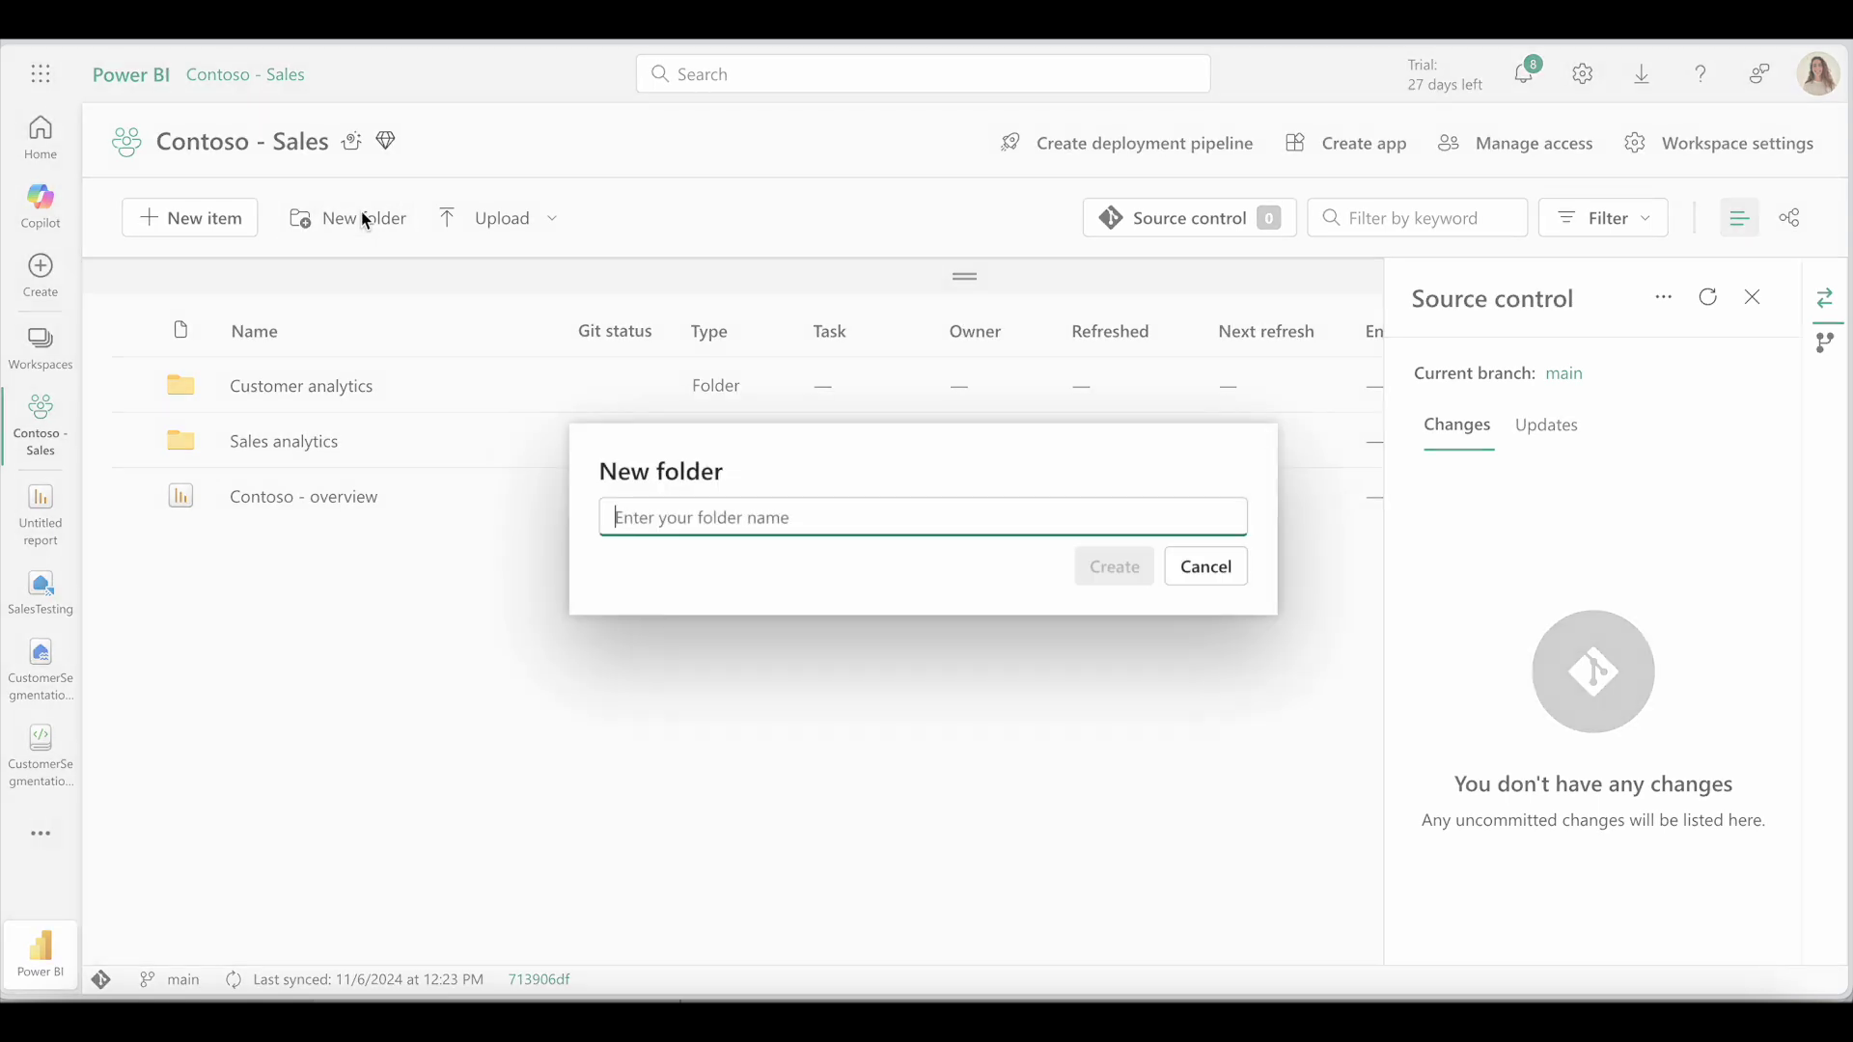
type("Reporting")
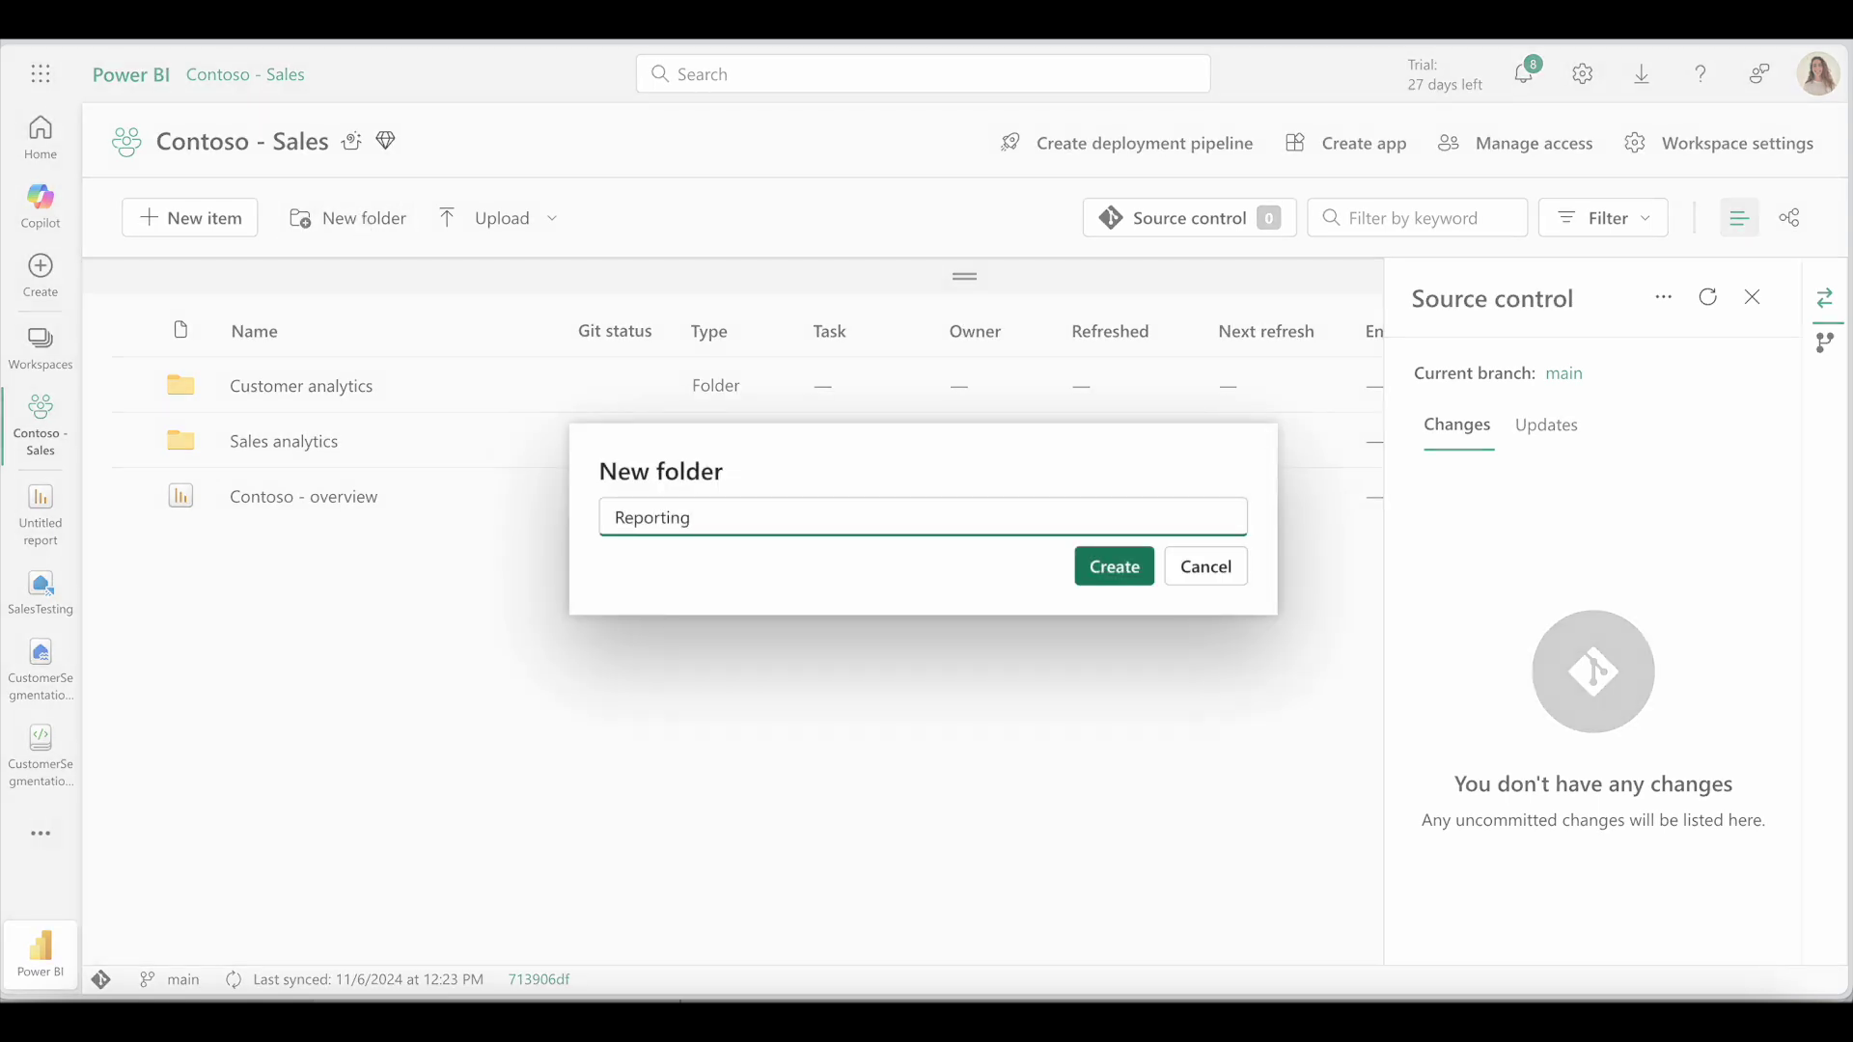
key("Return")
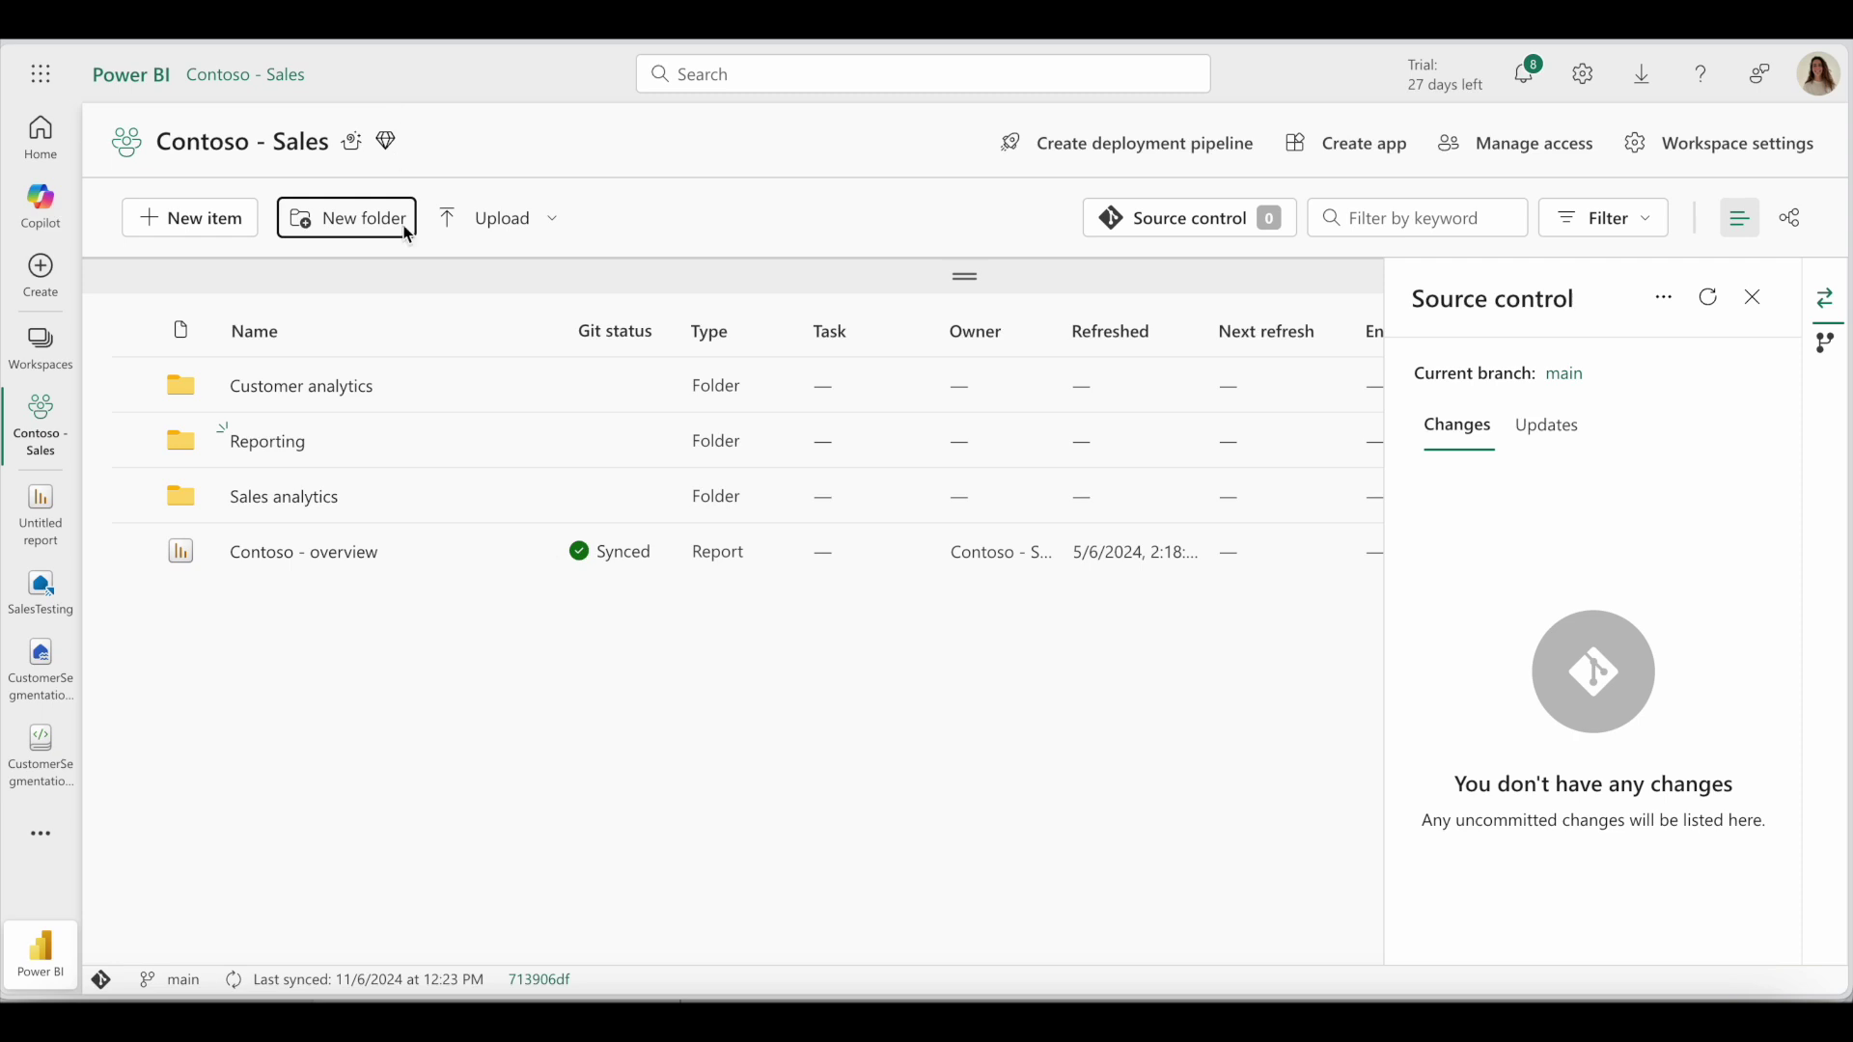
Move the Contoso - overview report into Reporting and commit all pending changes to Git.
left_click(528, 557)
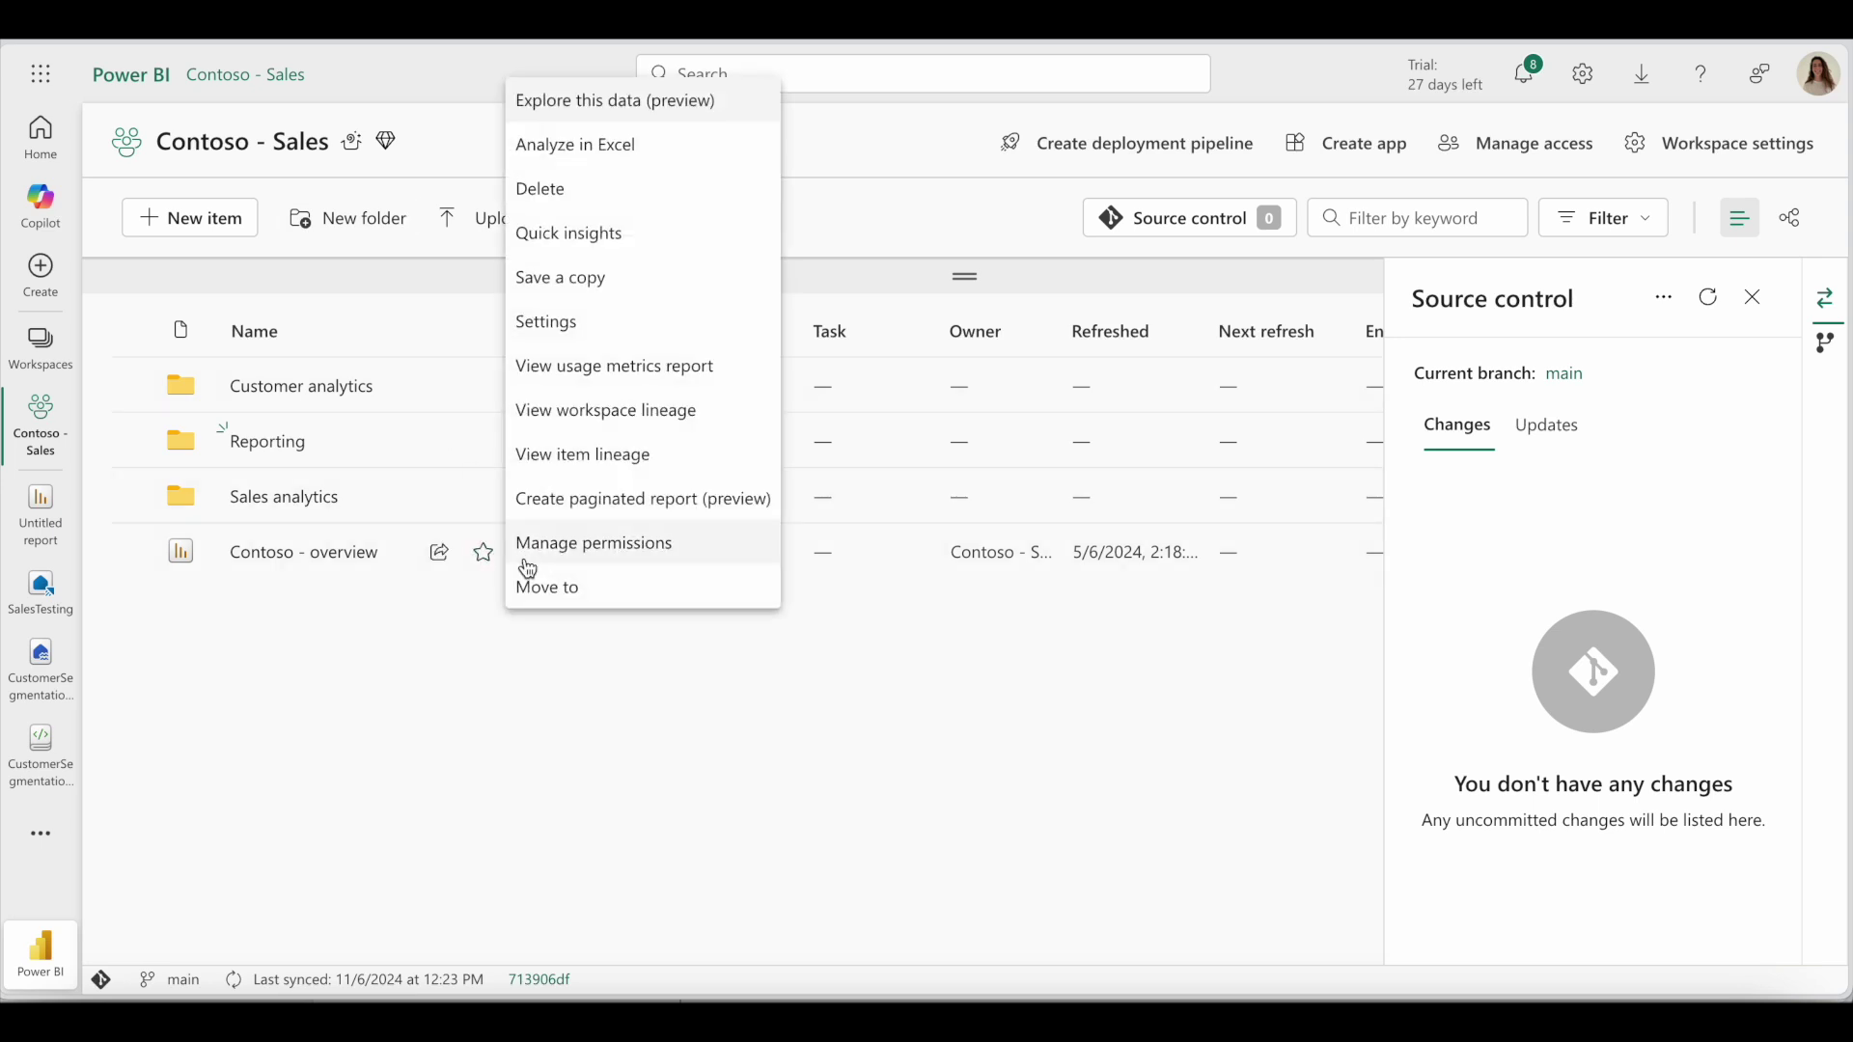
left_click(539, 588)
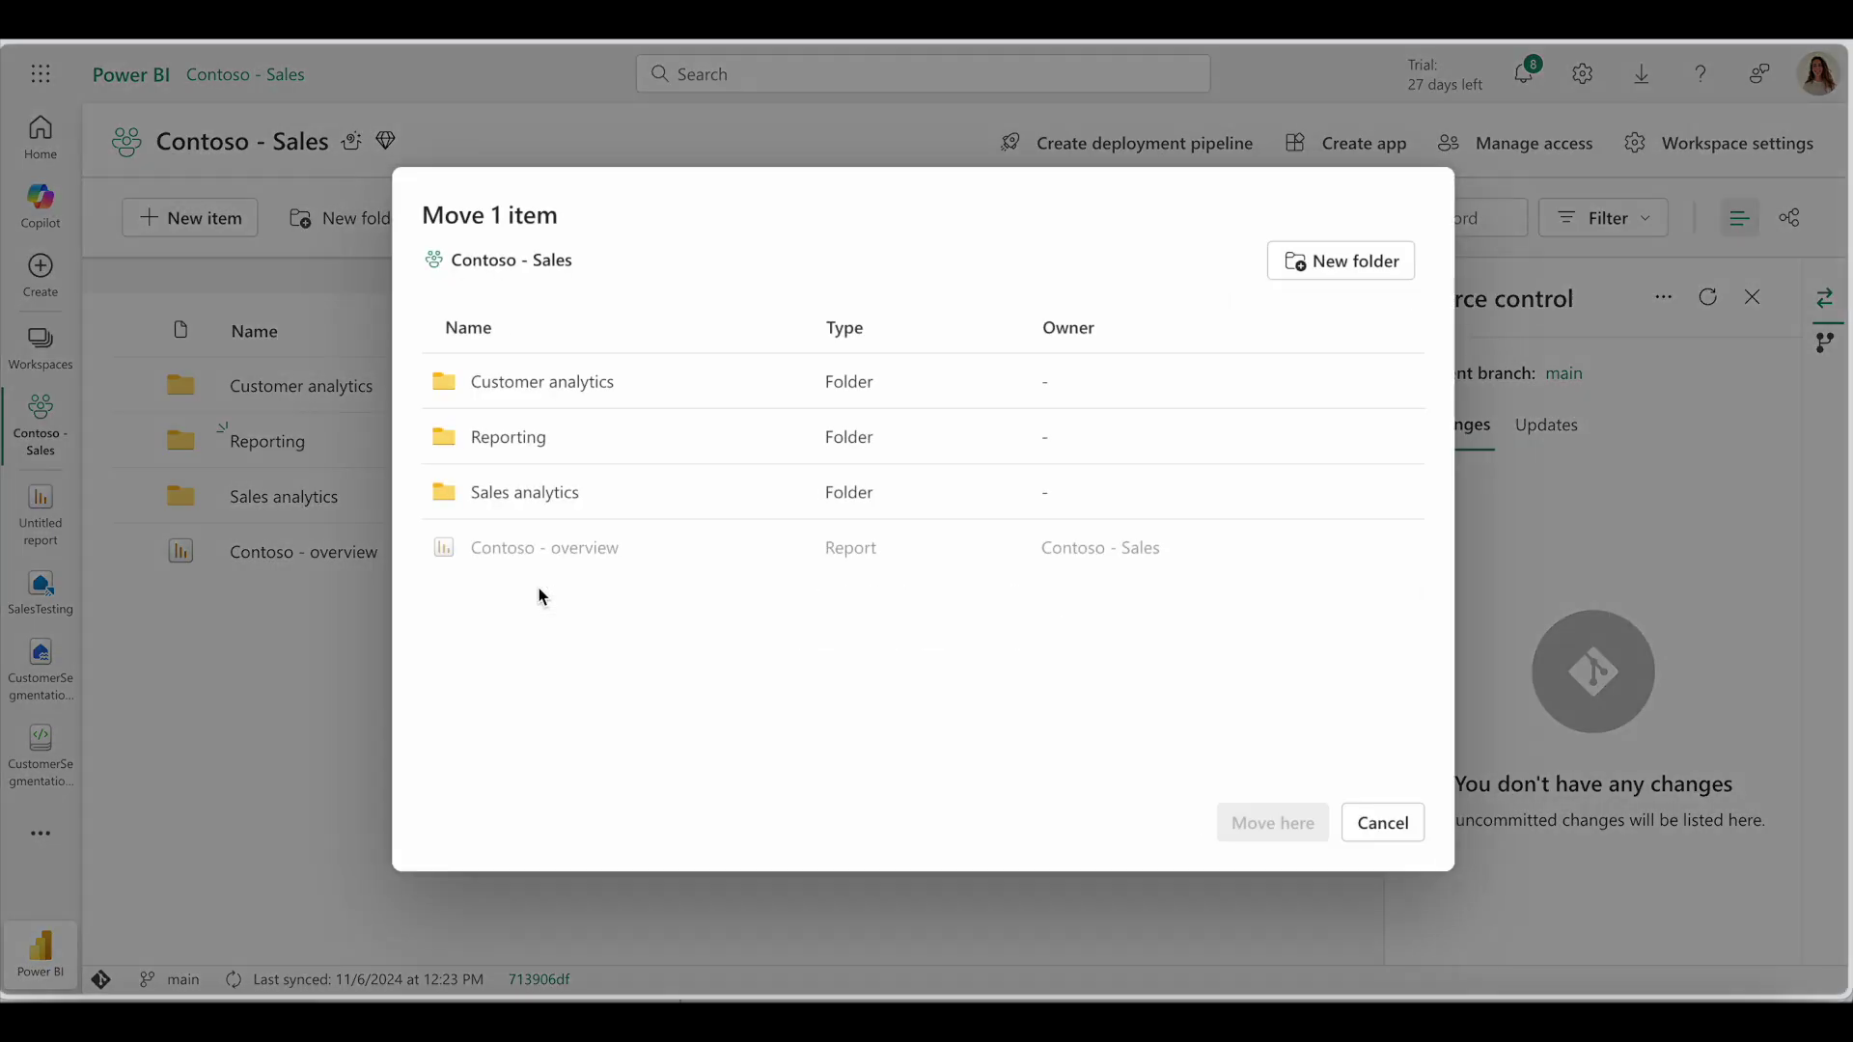
left_click(532, 444)
left_click(1272, 826)
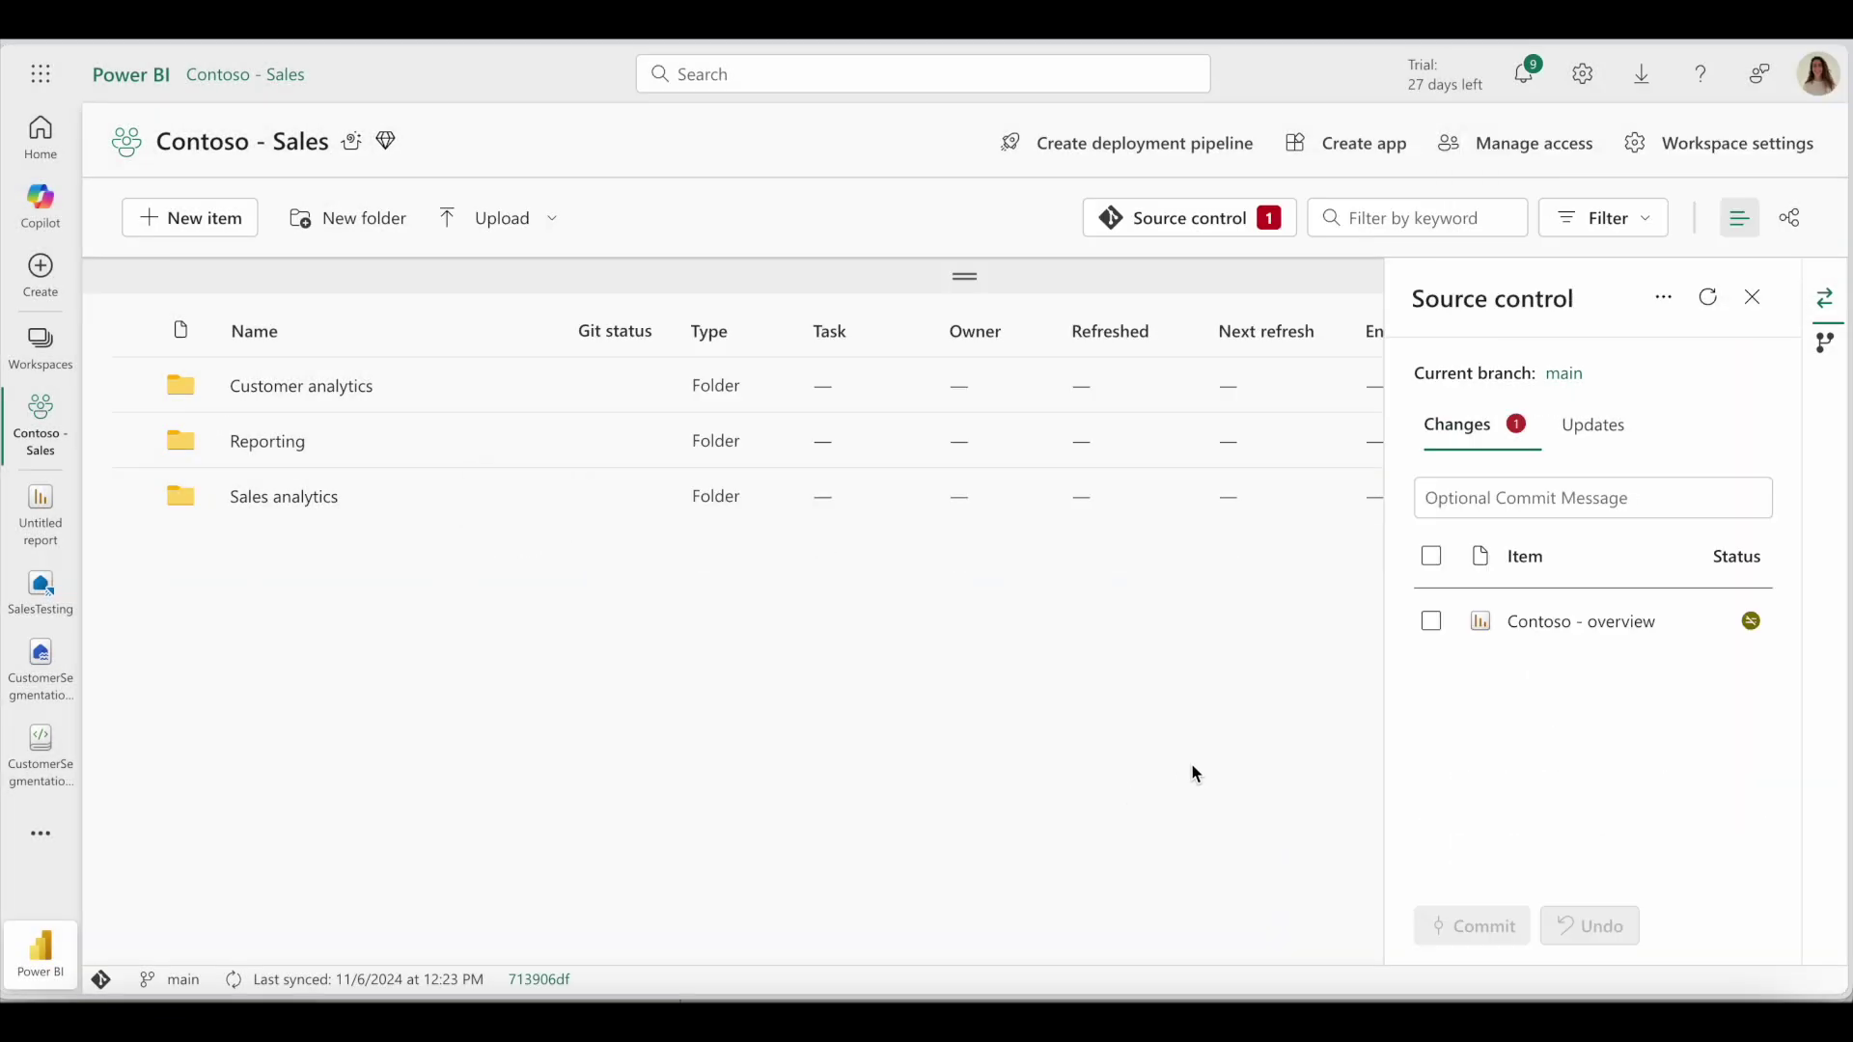
left_click(1435, 555)
left_click(1477, 934)
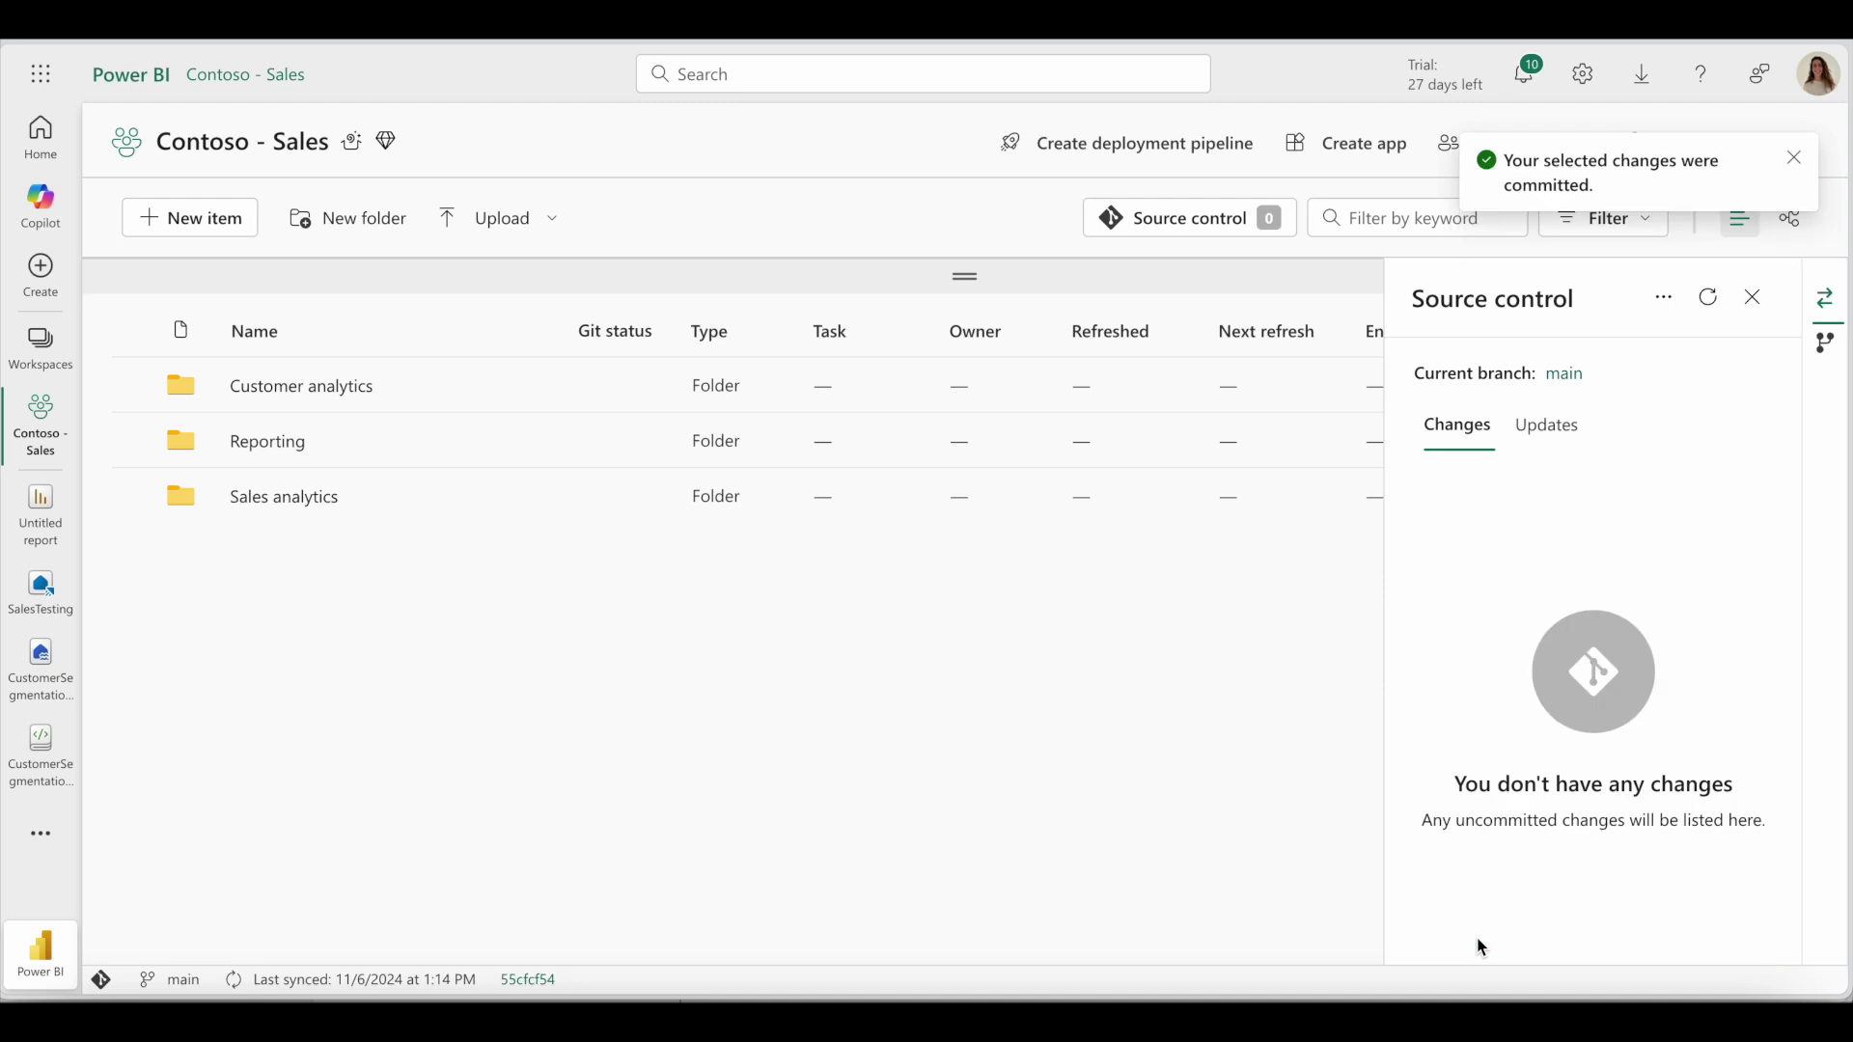
Reload the Azure DevOps files and rename the Reporting folder to 'Contoso Reporting', committing to main.
key("ctrl+Tab")
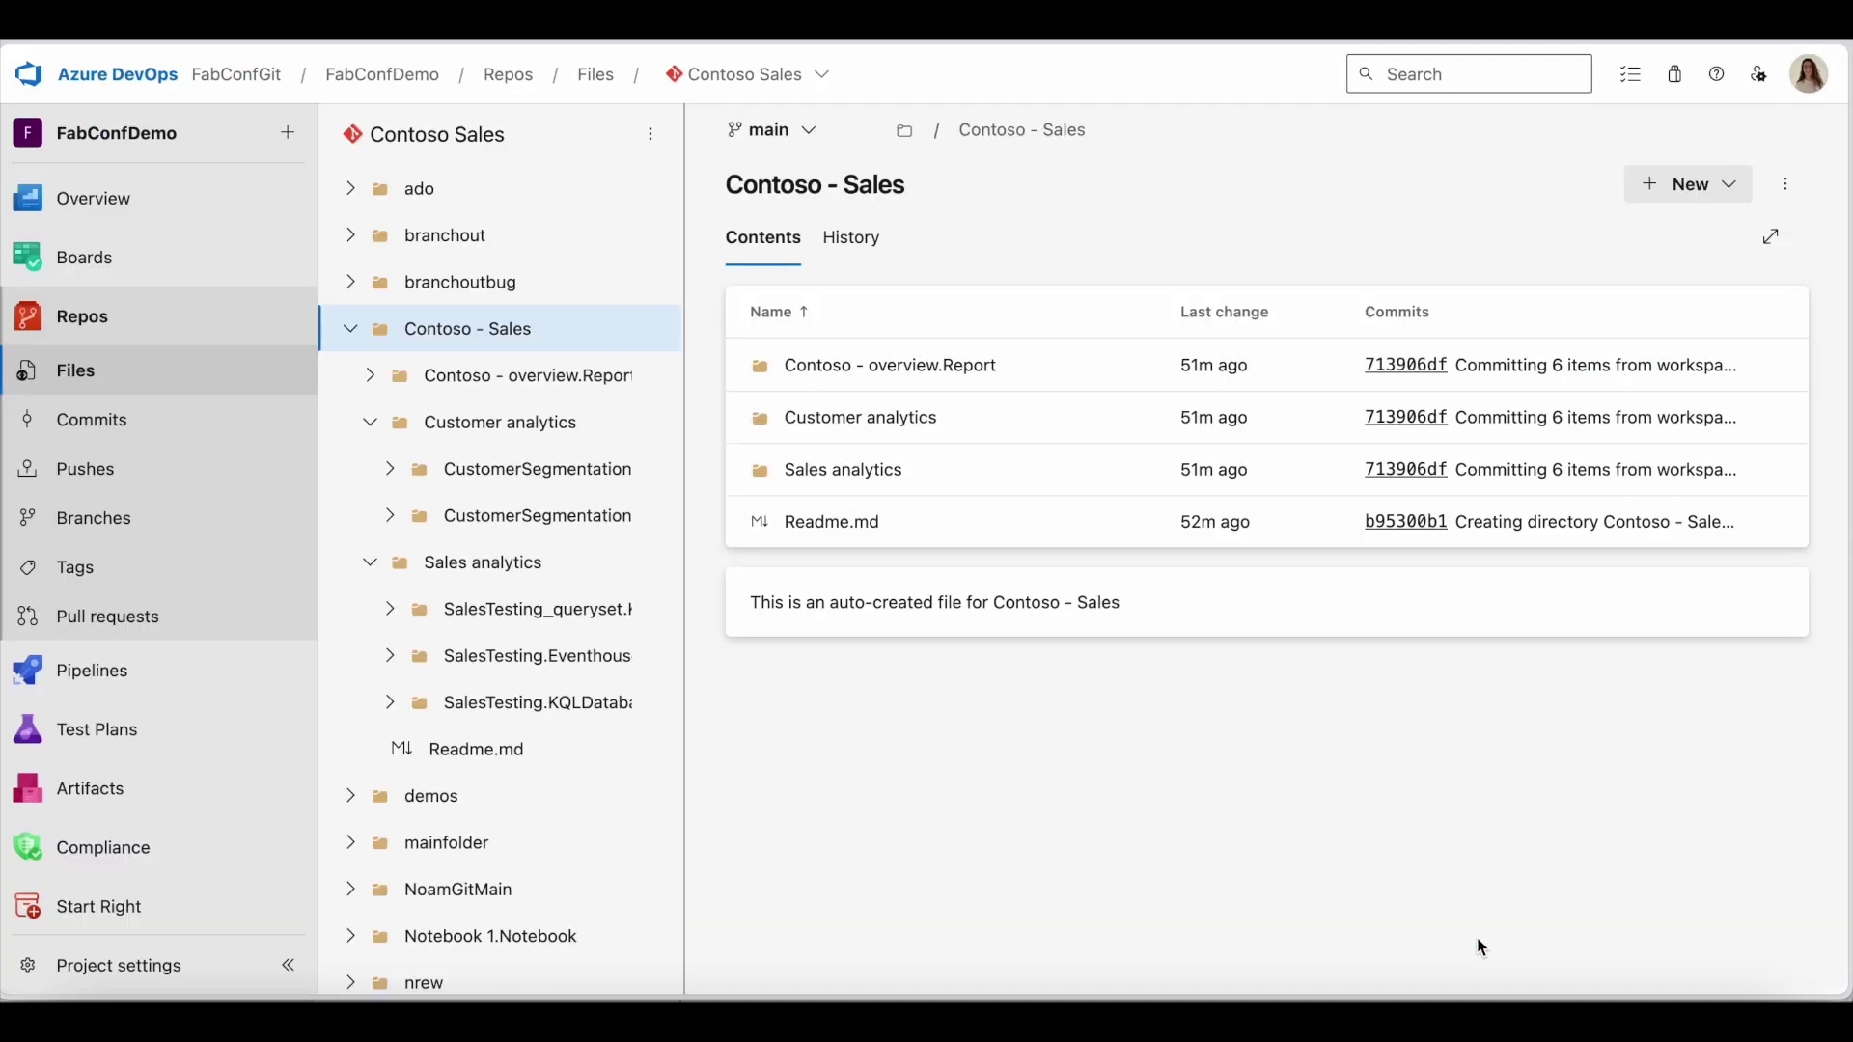
key("super+r")
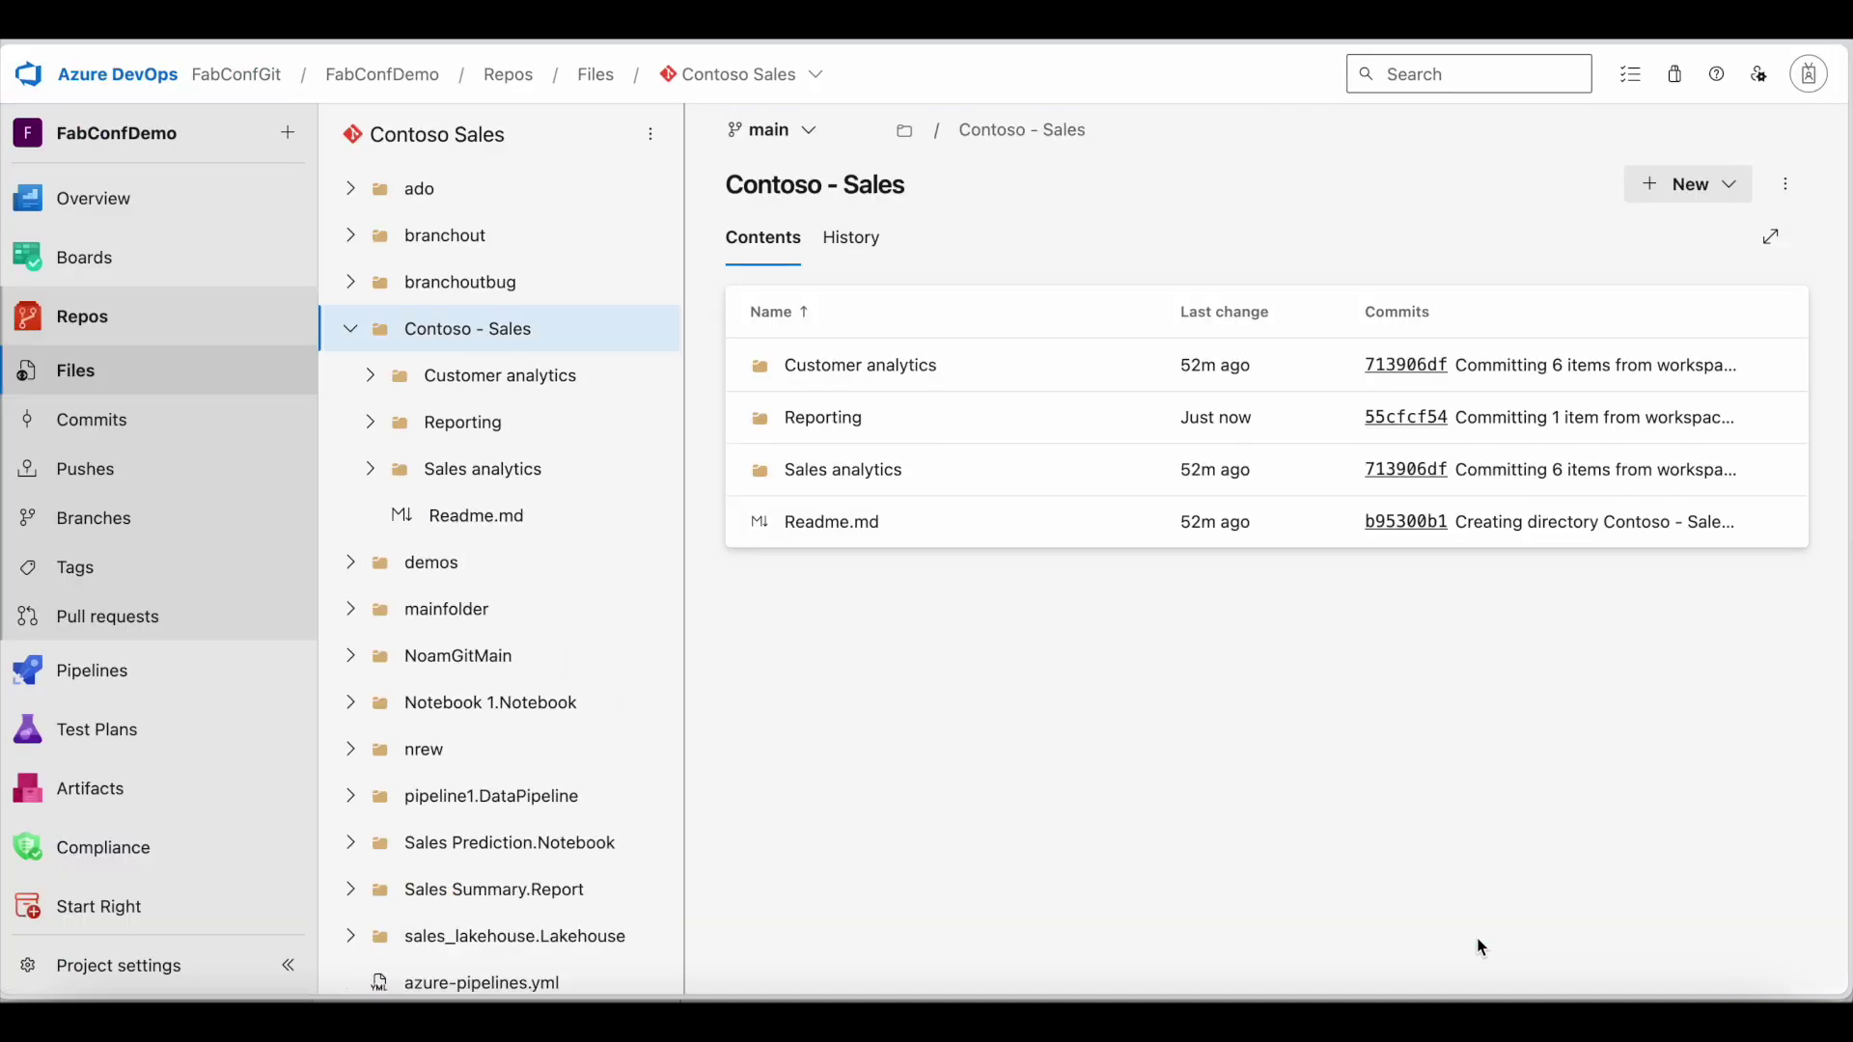
left_click(376, 431)
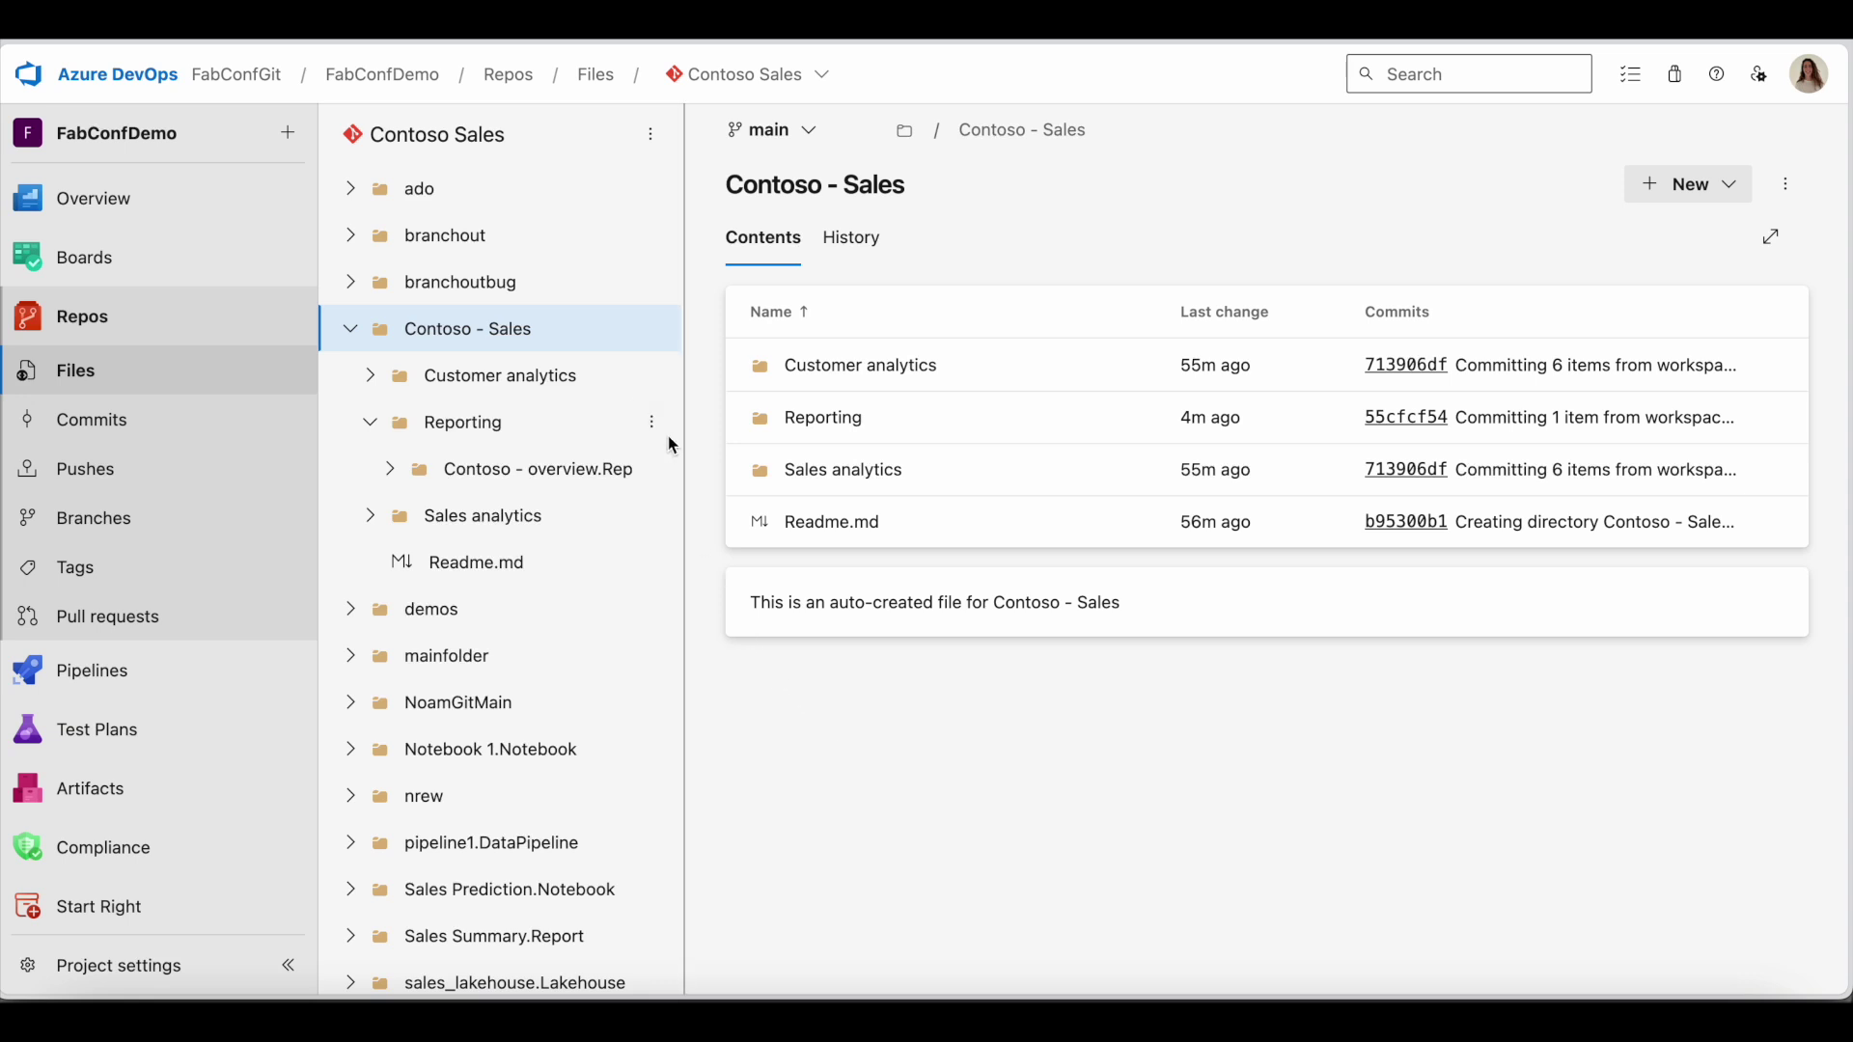
left_click(651, 424)
left_click(575, 547)
type("Contoso Reporting")
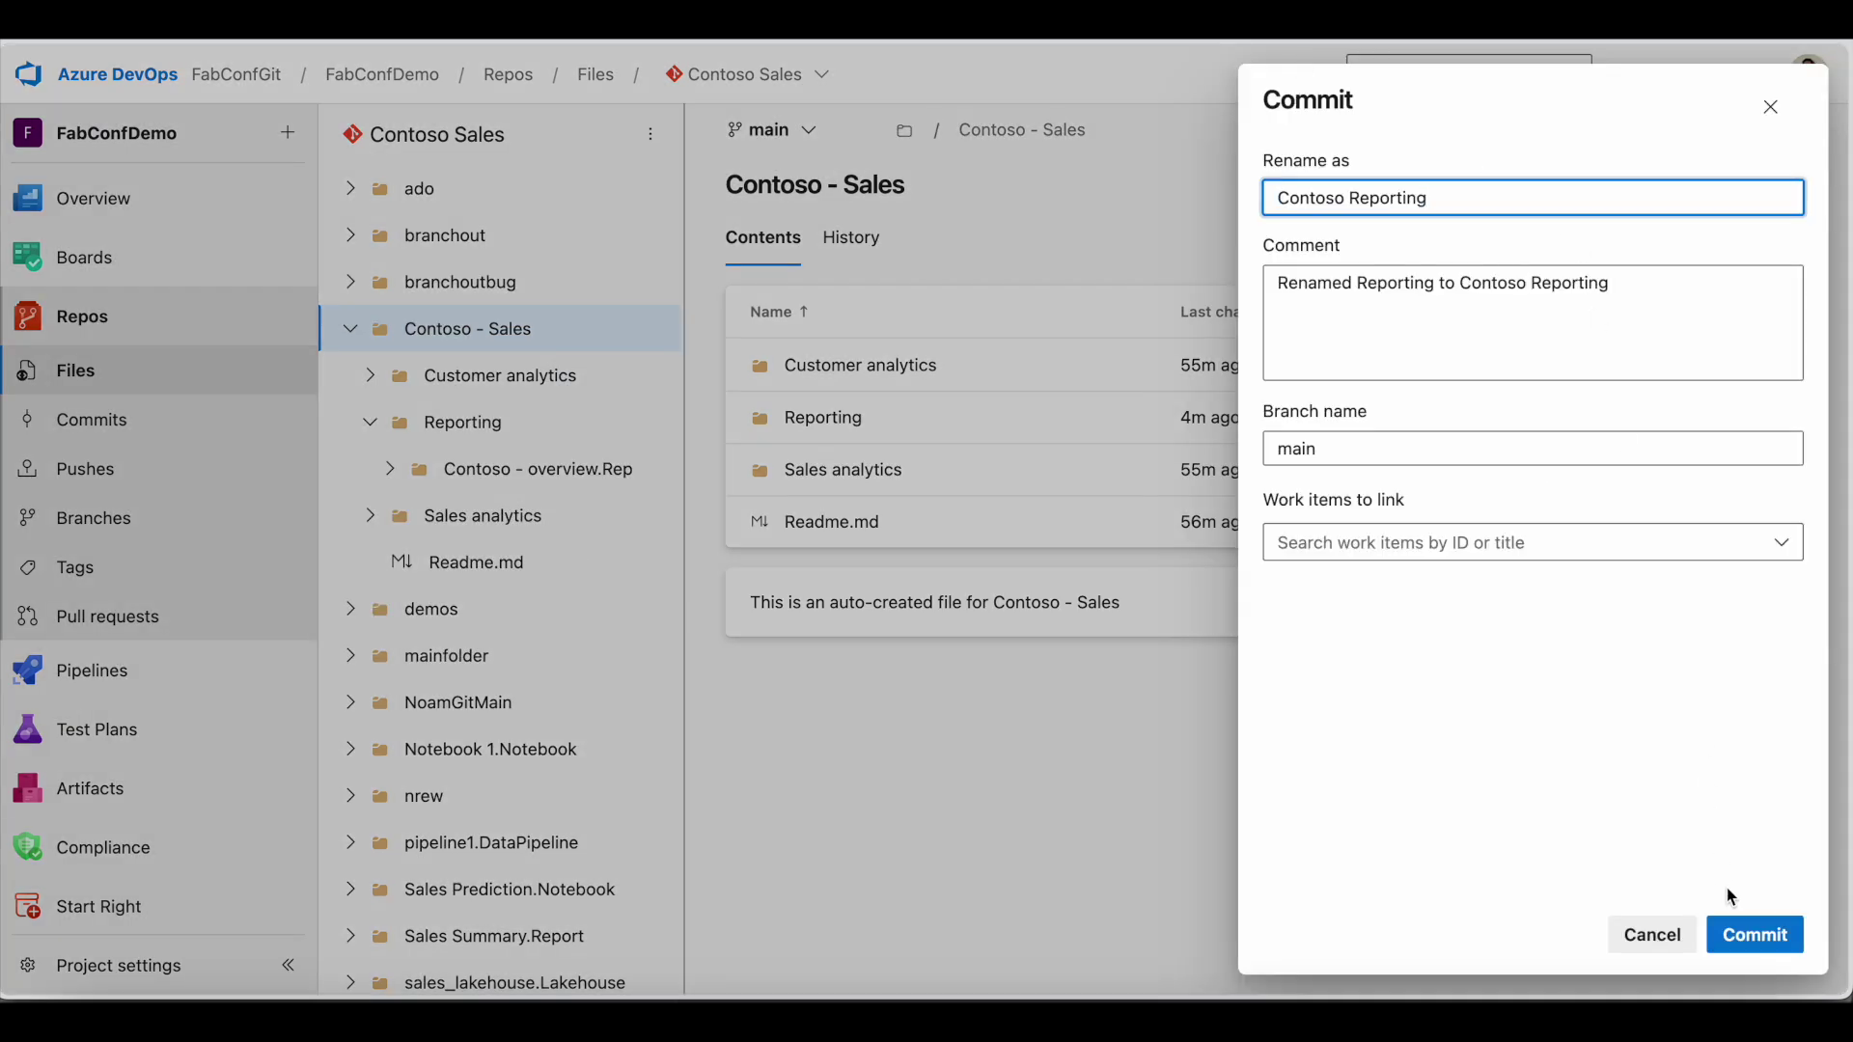
left_click(1753, 941)
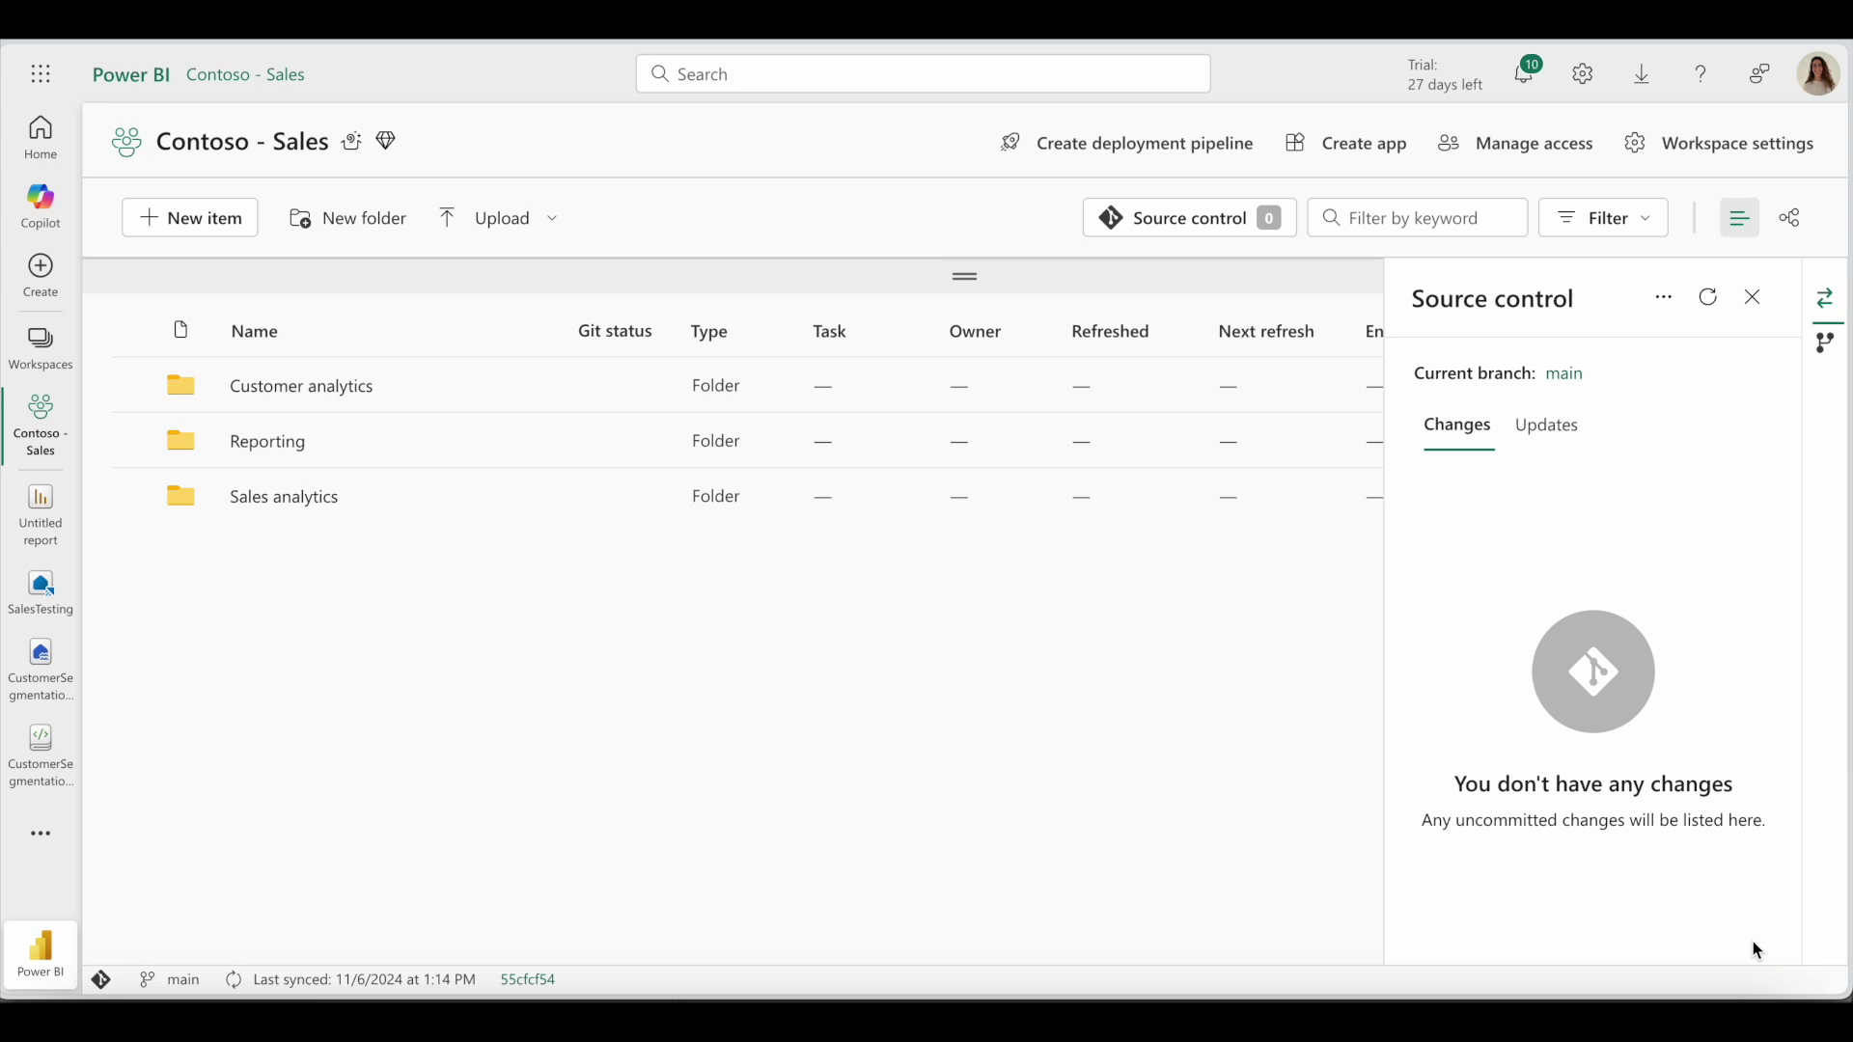
Reload the workspace and apply all incoming Git updates from Source control.
key("F5")
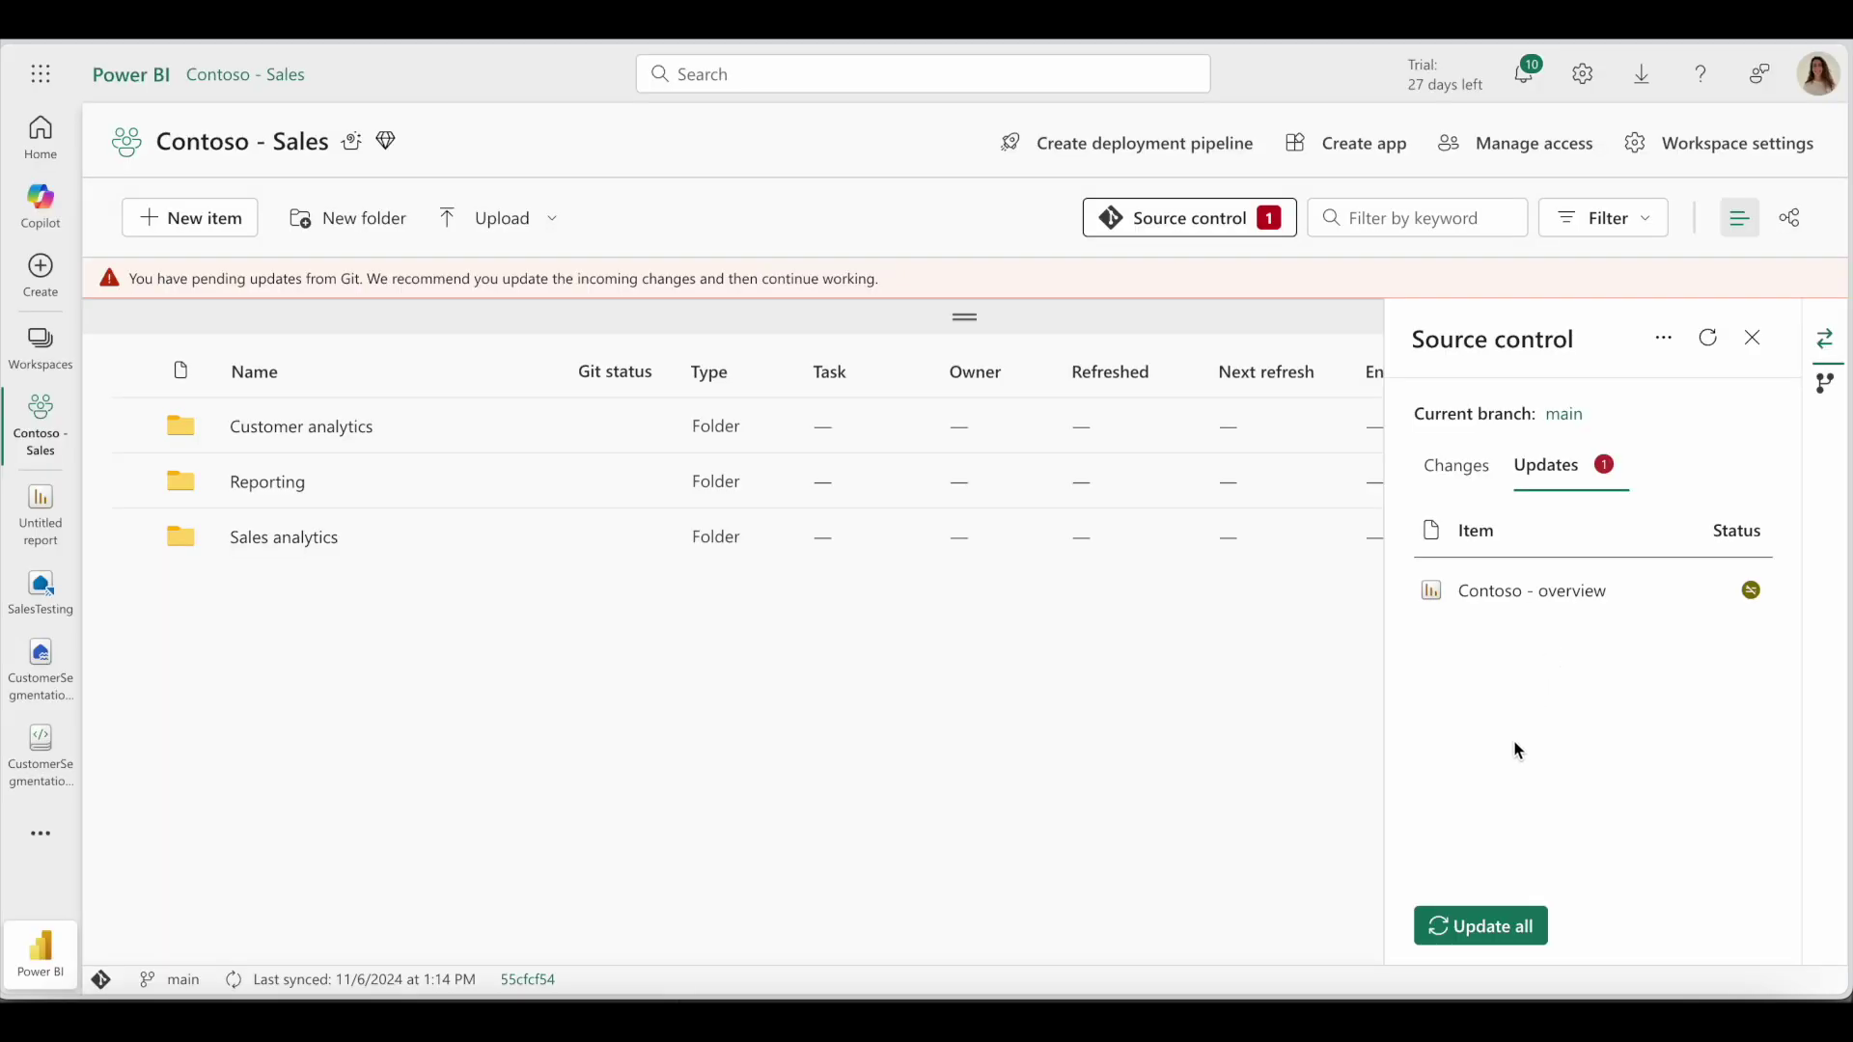
left_click(1464, 933)
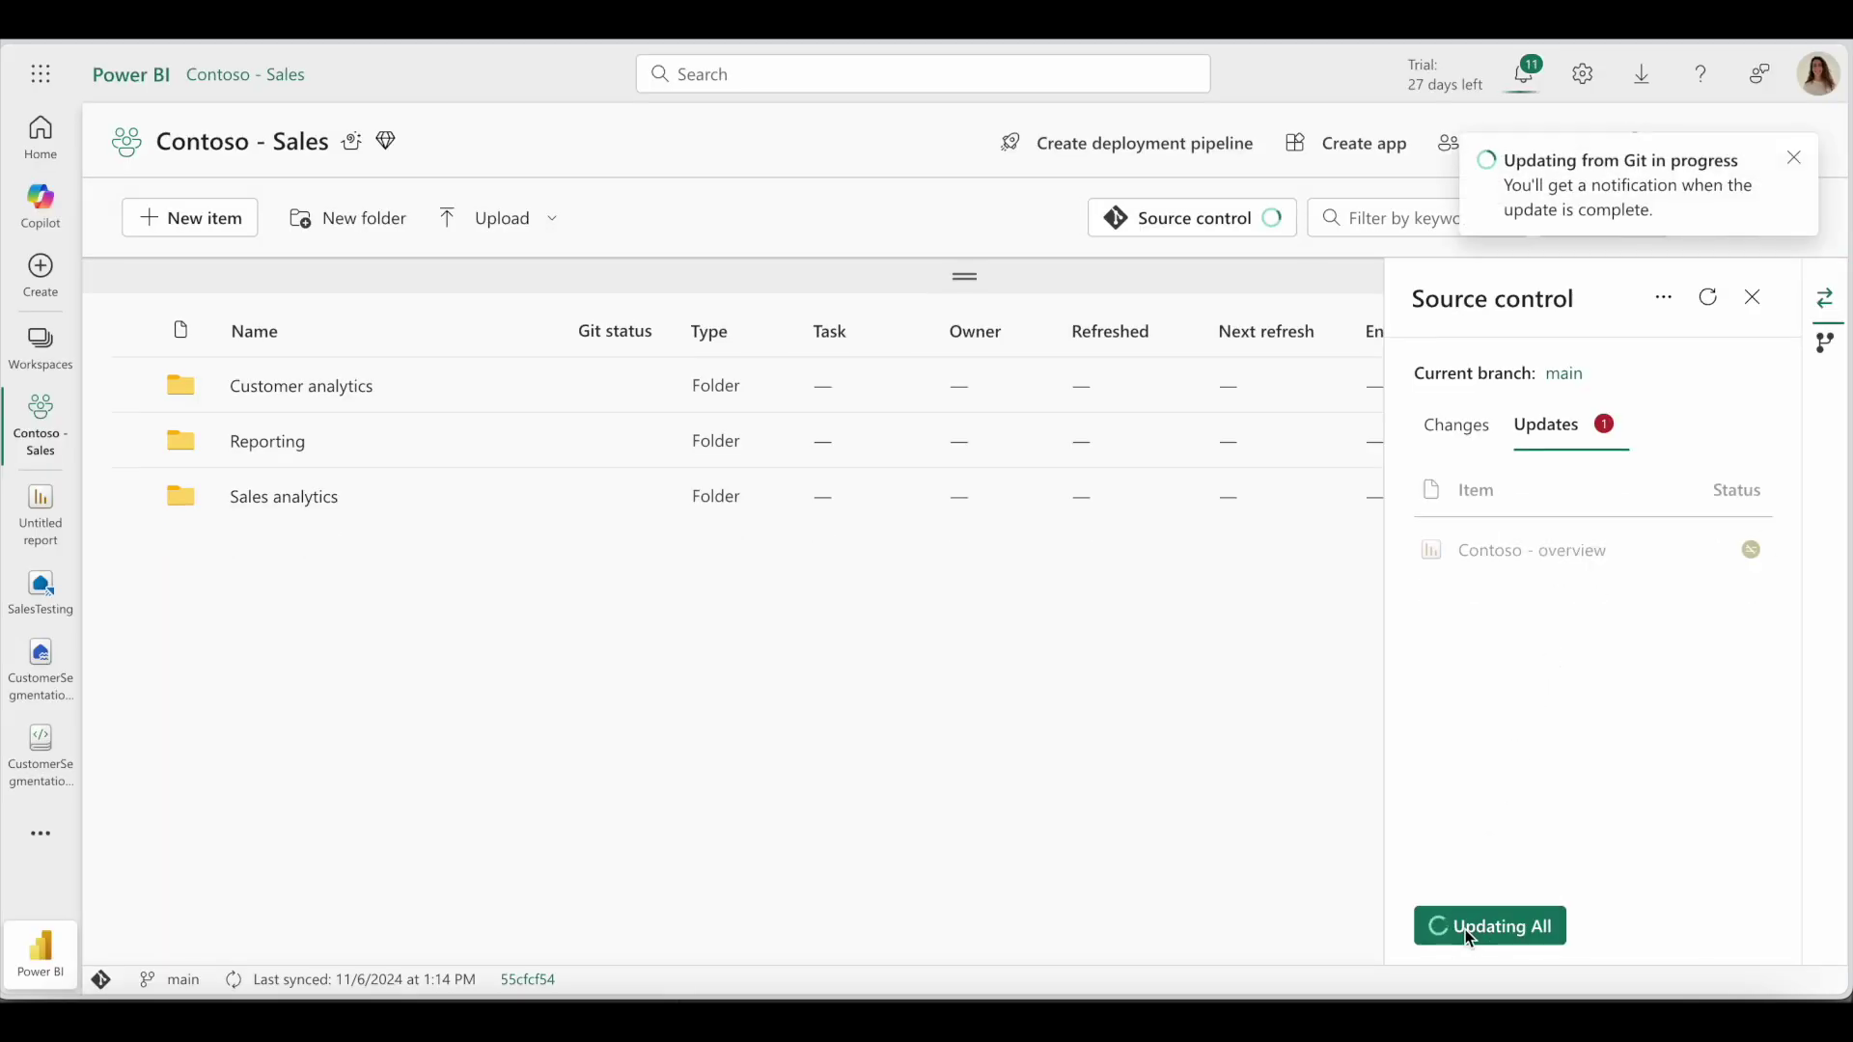